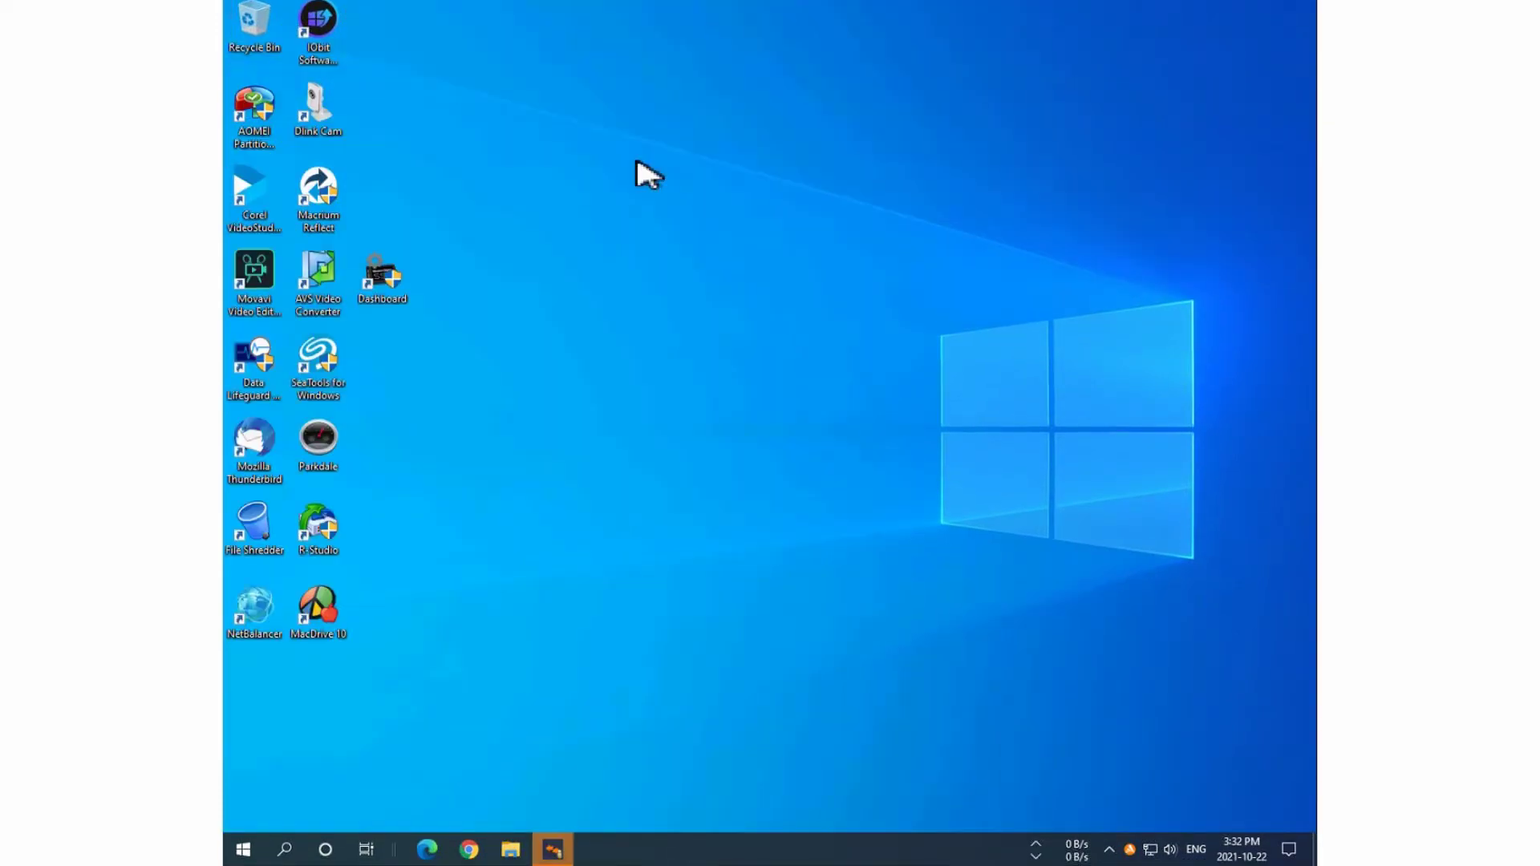
Launch Registry Editor as administrator from a Start search for 'rege'
left_click(243, 850)
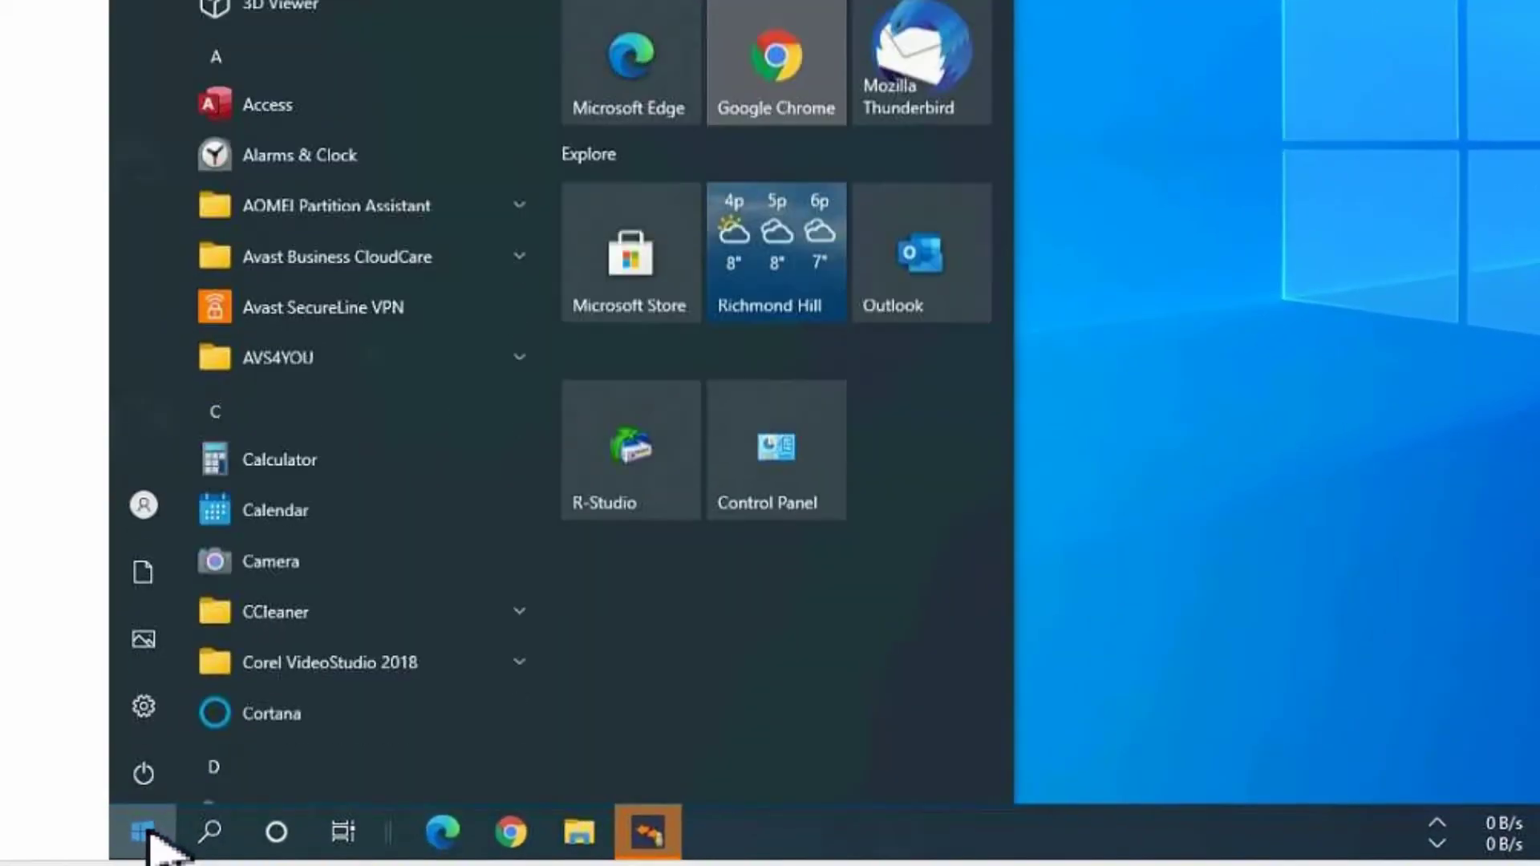
type("reged")
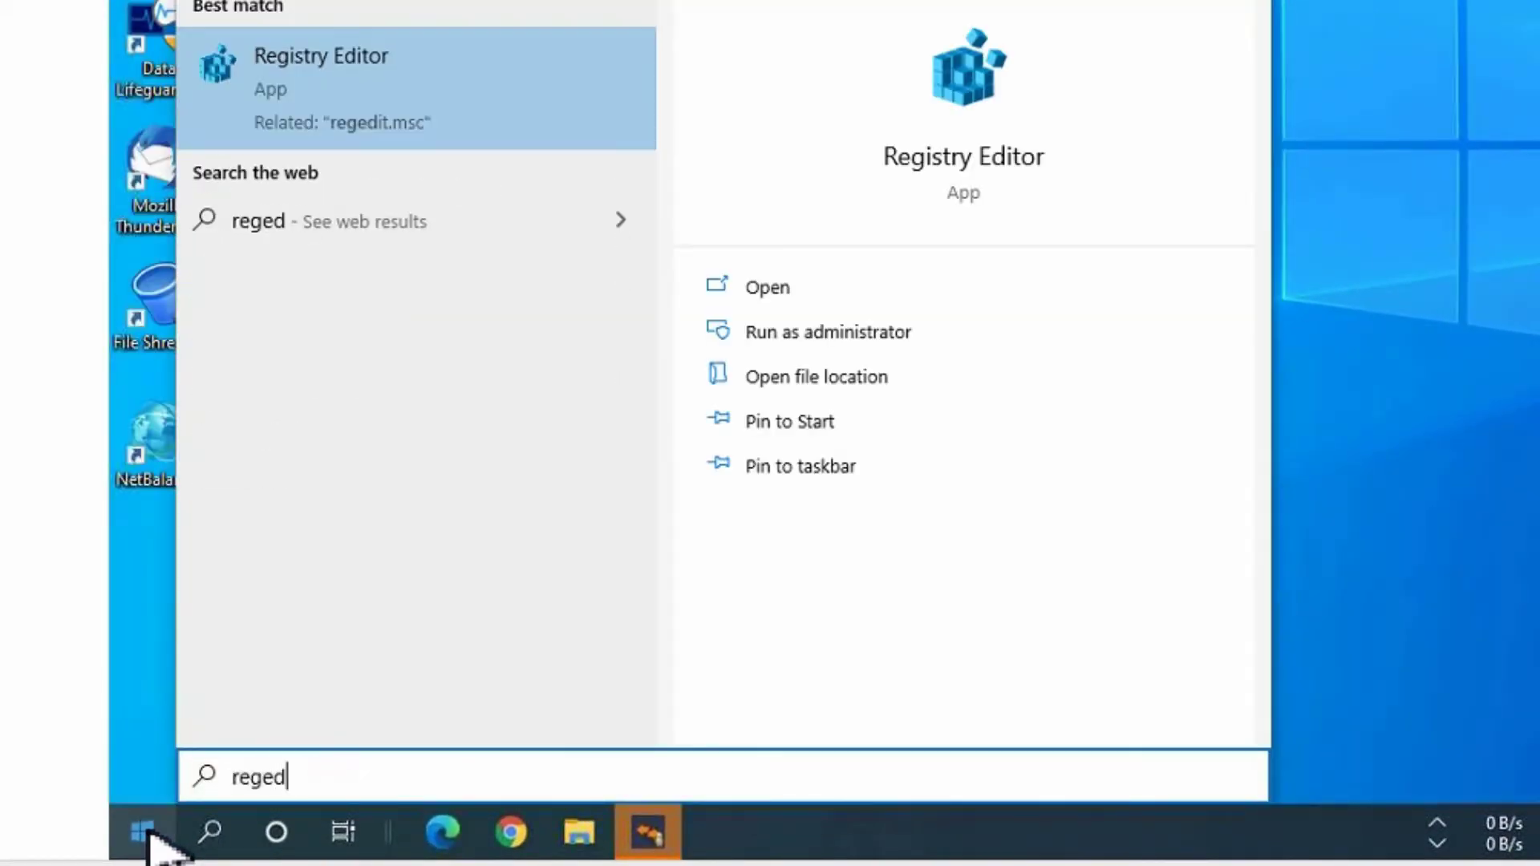
key("Return")
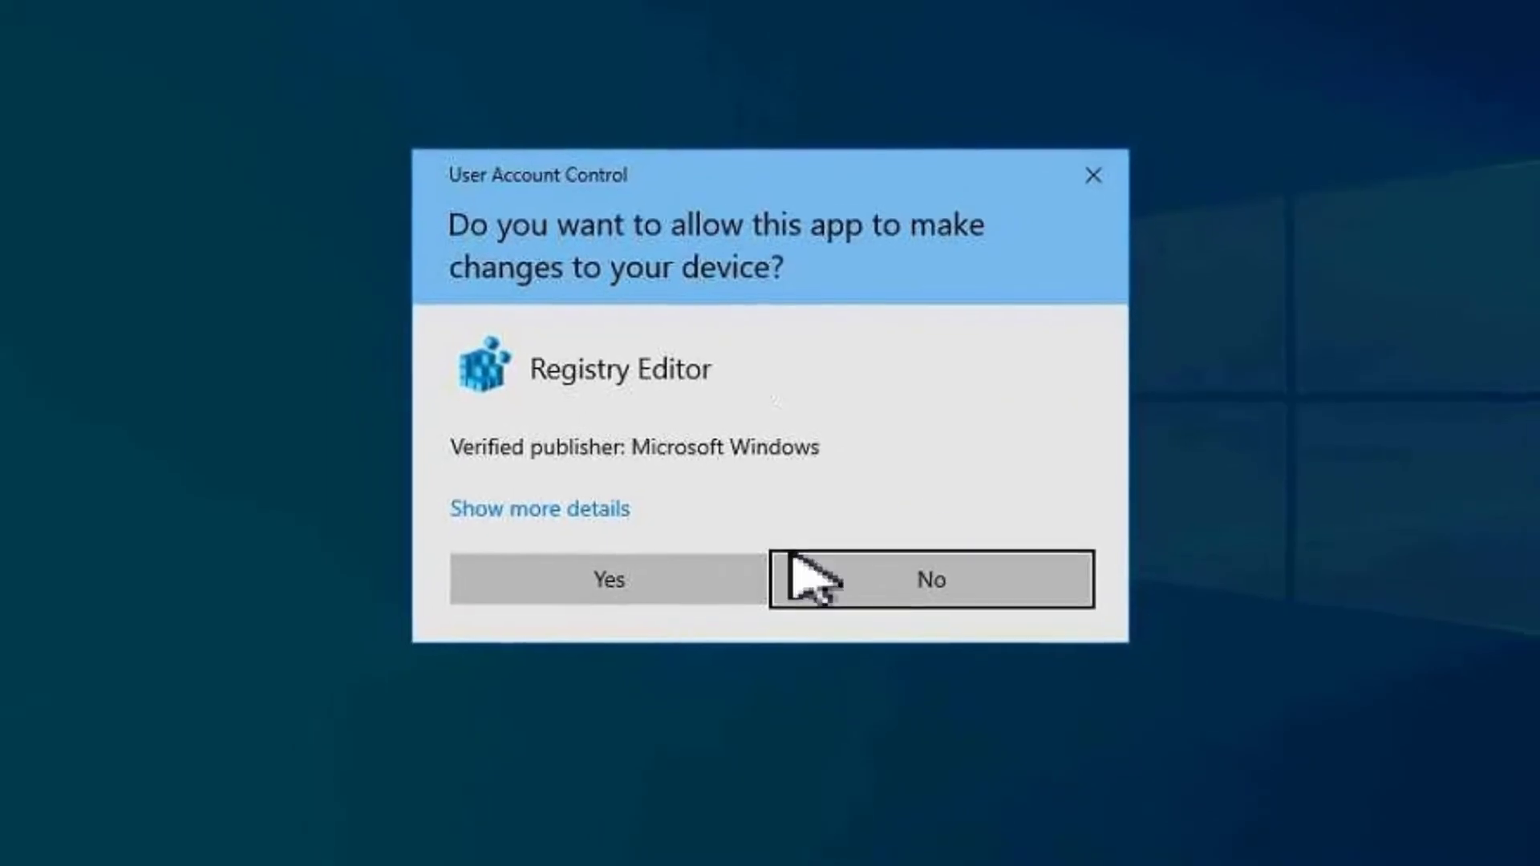
left_click(654, 576)
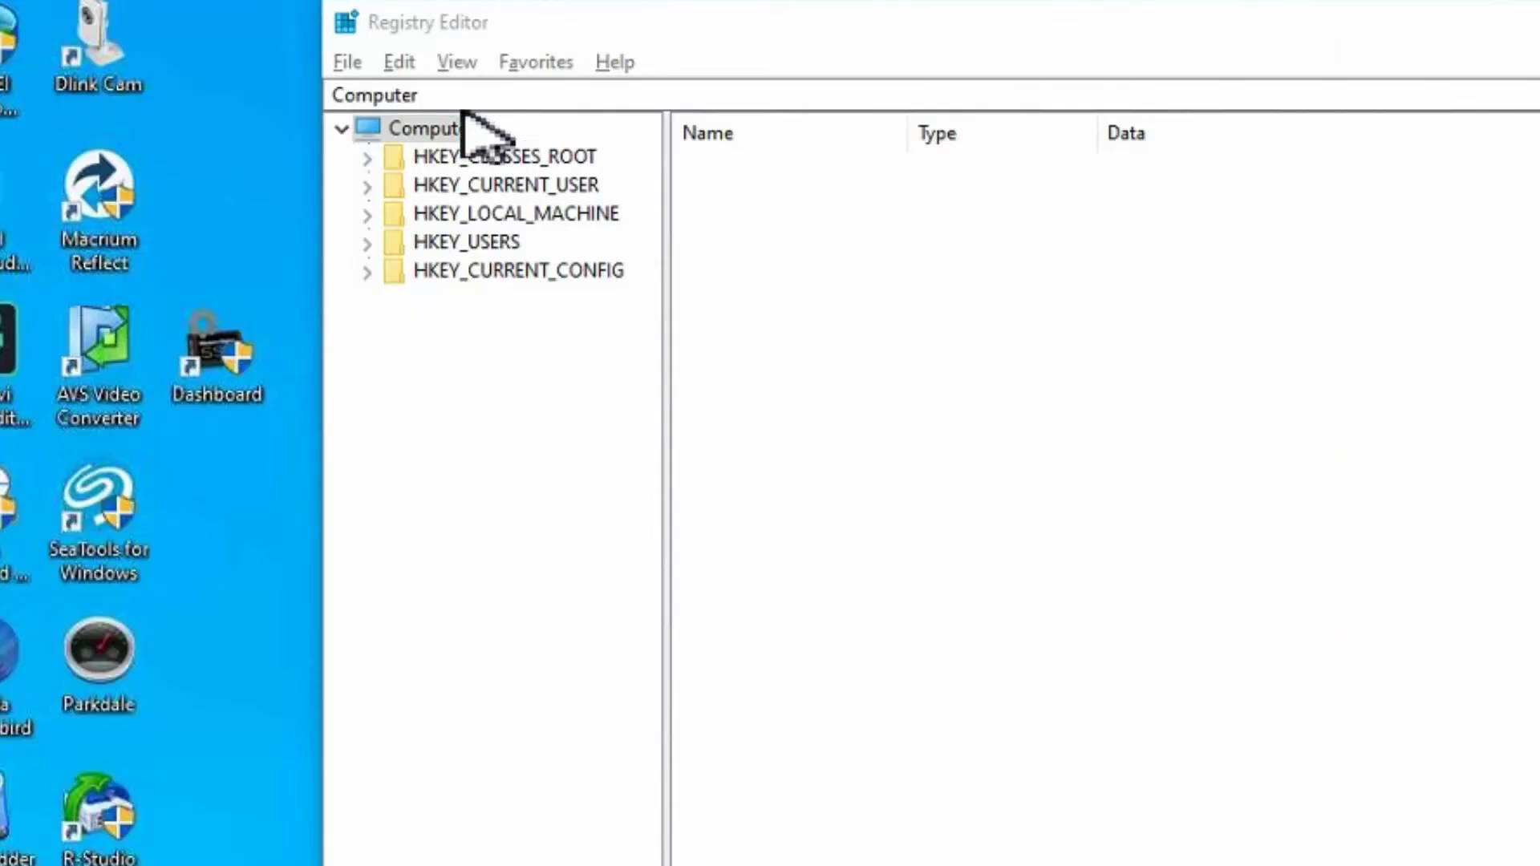
right_click(434, 138)
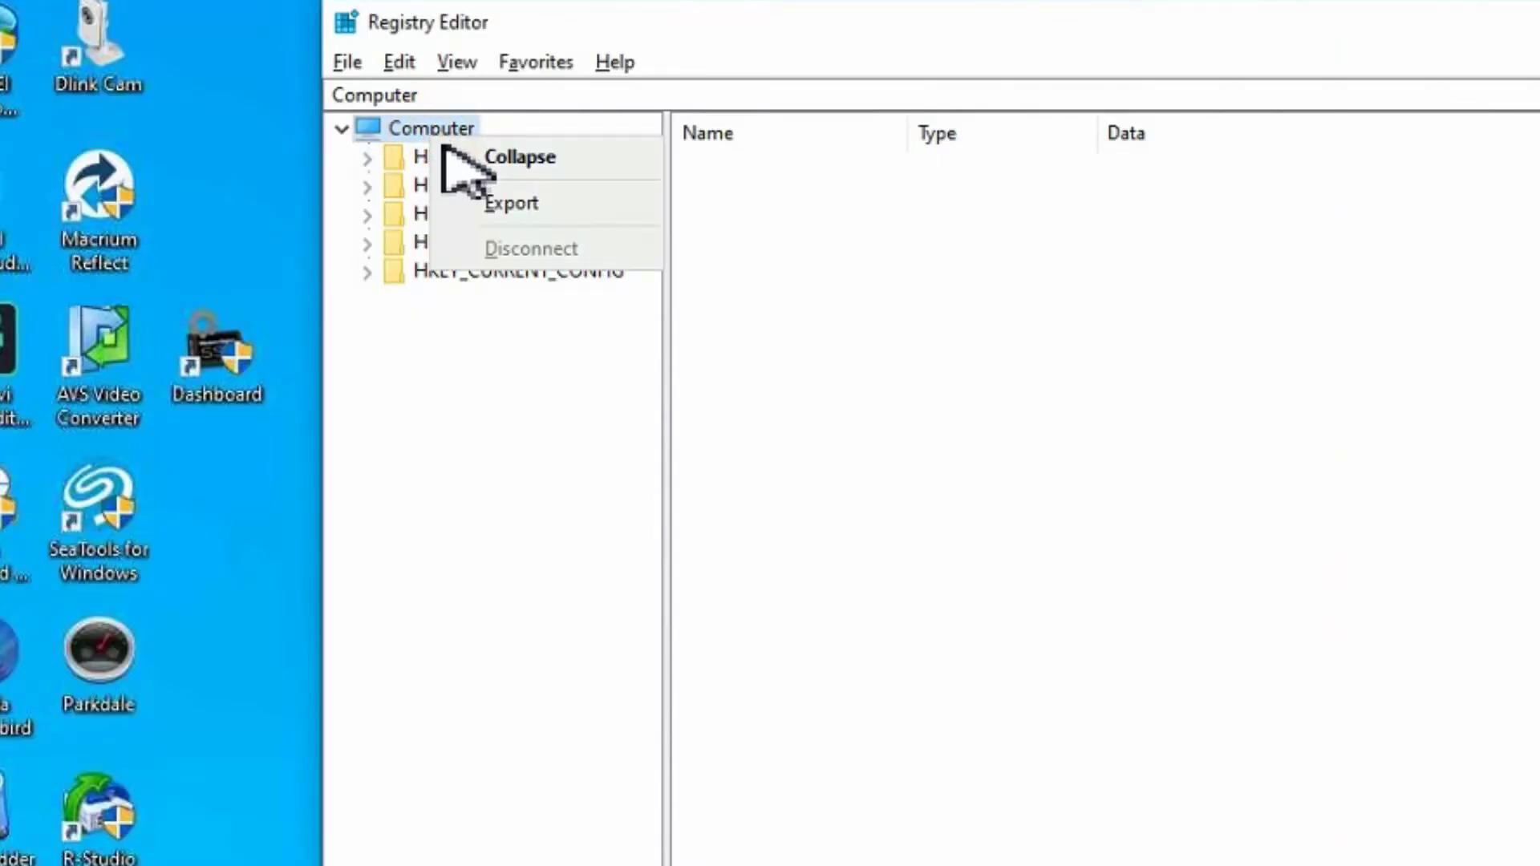
left_click(536, 204)
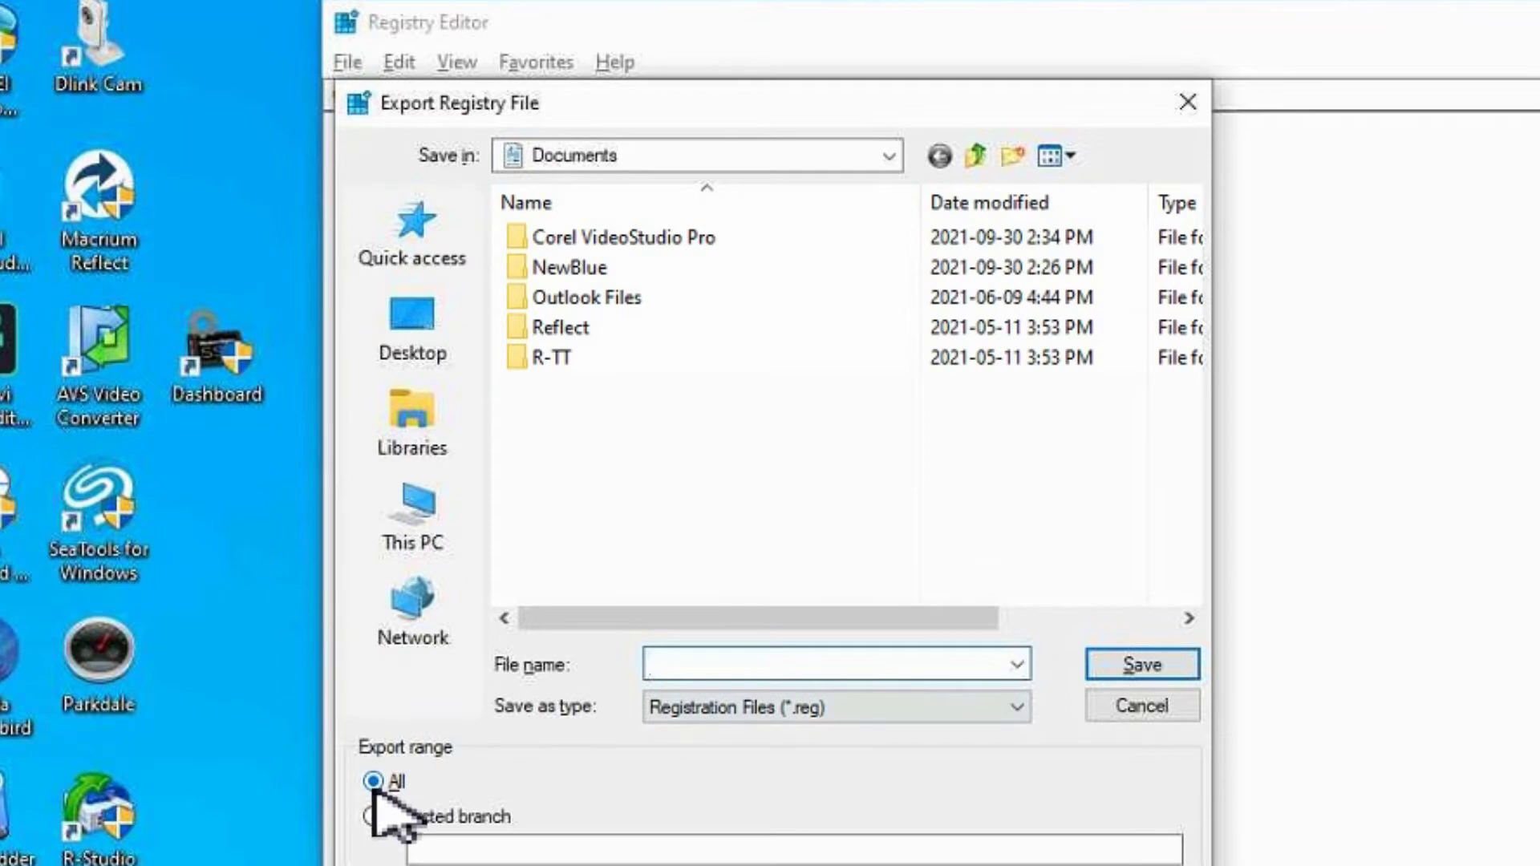
left_click(1155, 708)
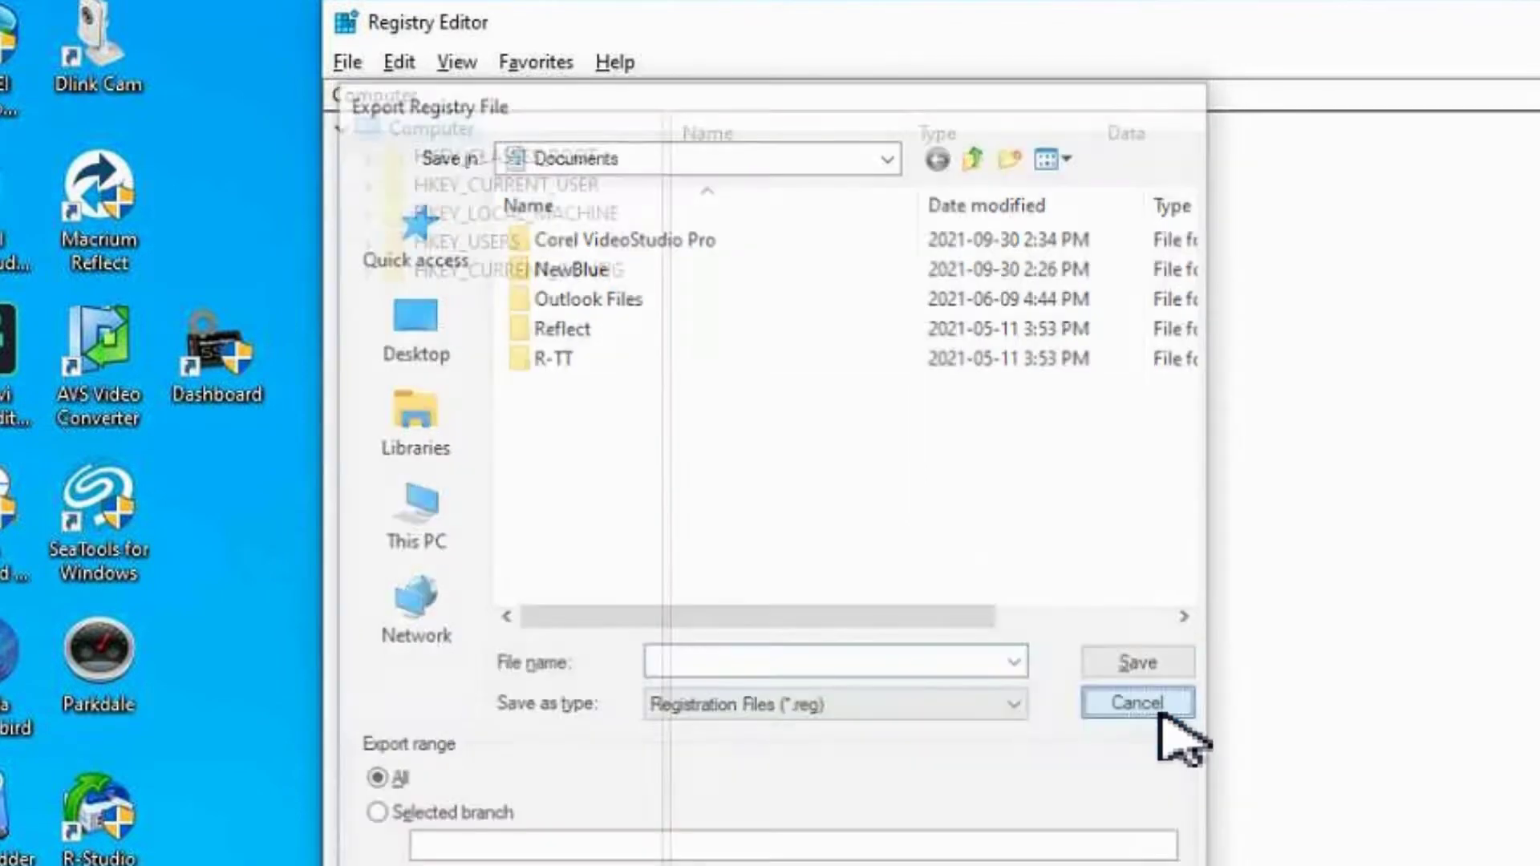
left_click(350, 60)
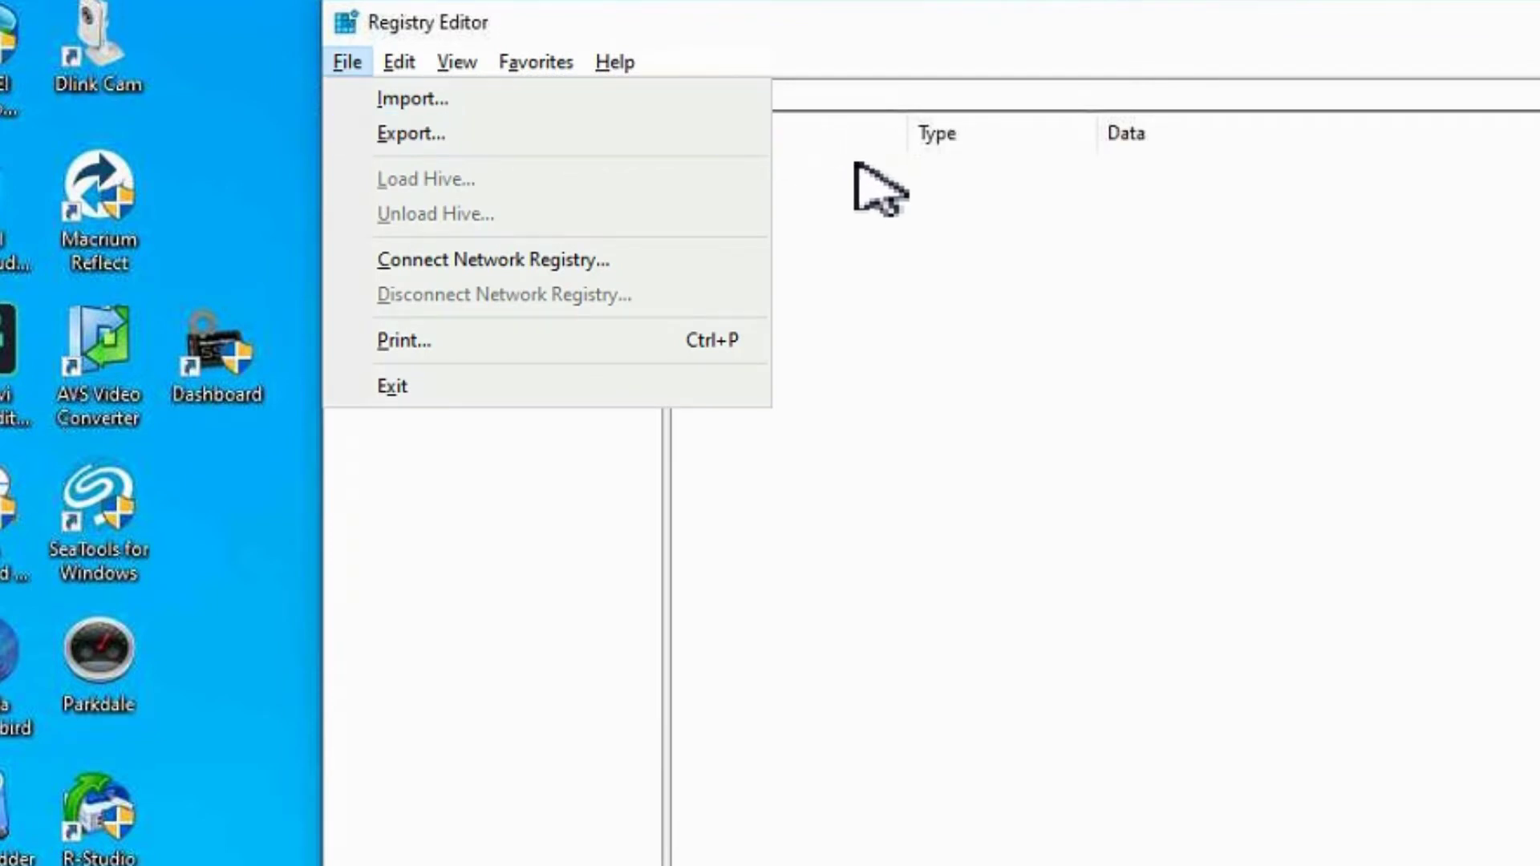
left_click(922, 34)
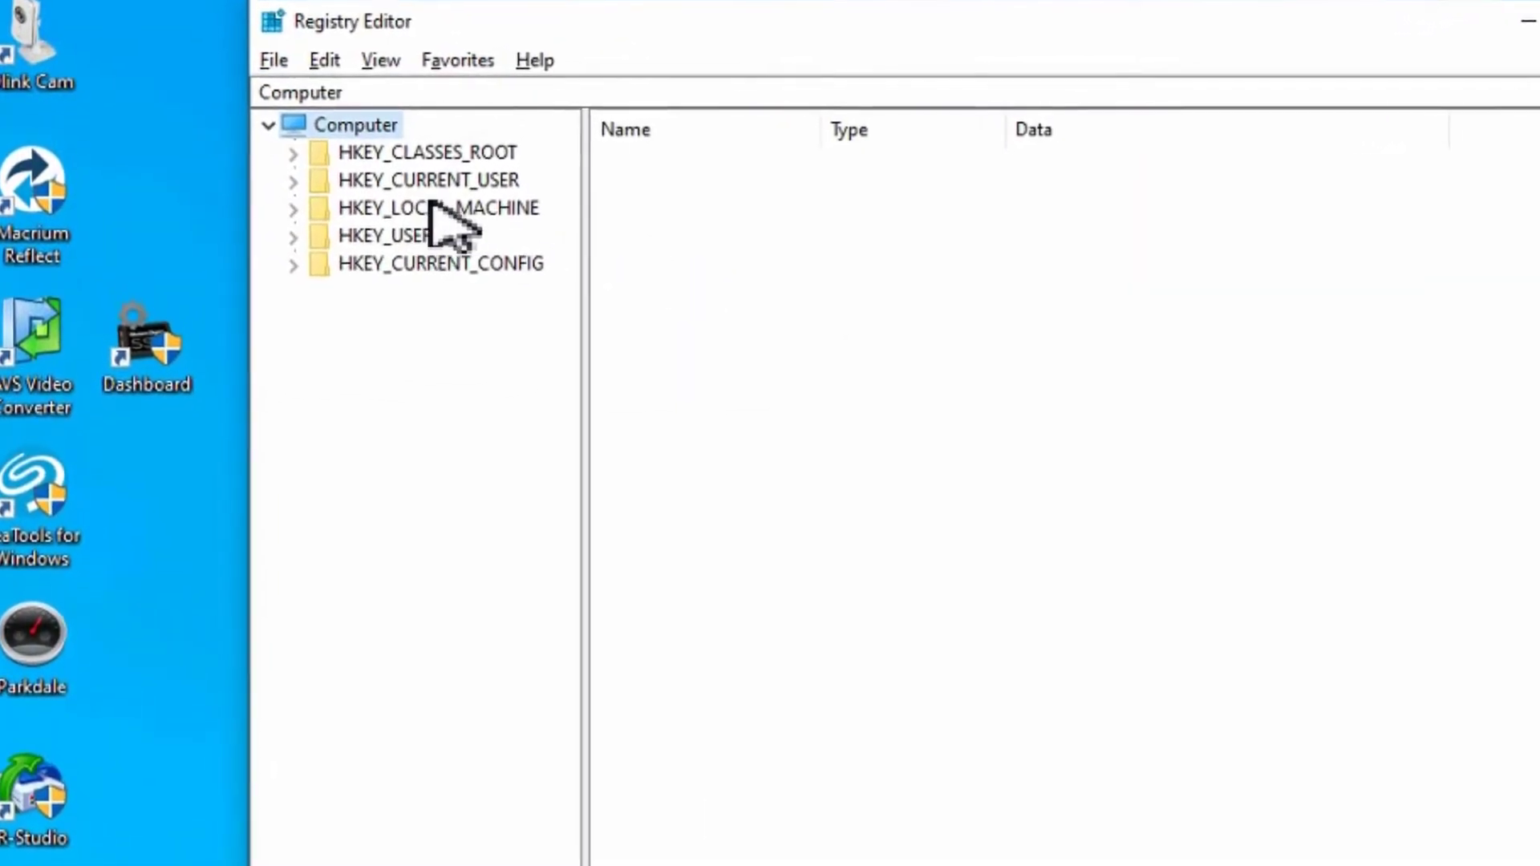
Navigate to HKEY_CURRENT_USER\Control Panel\Desktop\WindowMetrics to list its values
double_click(464, 186)
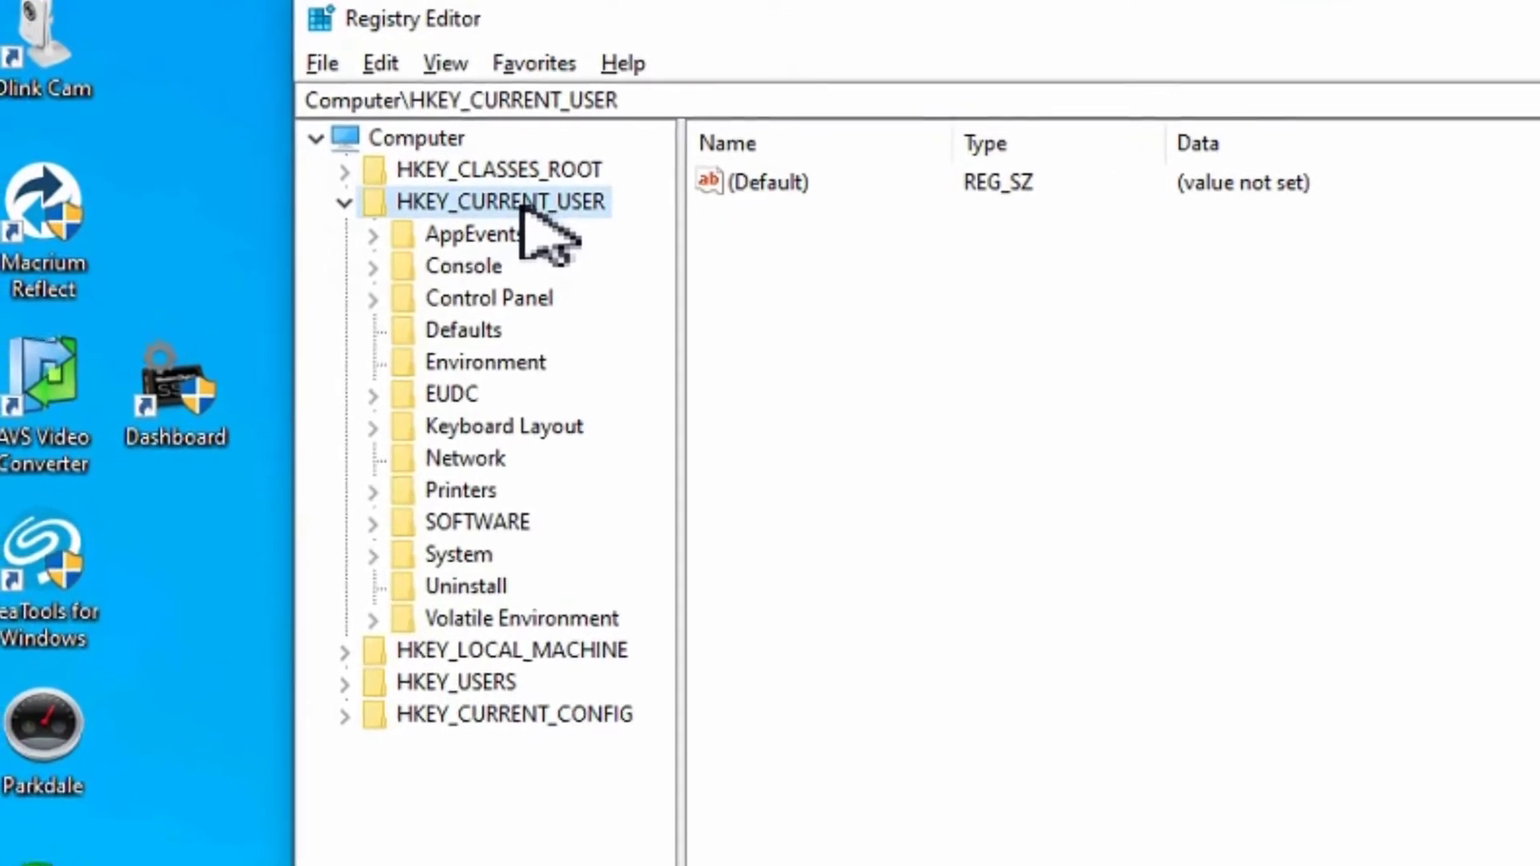
left_click(523, 312)
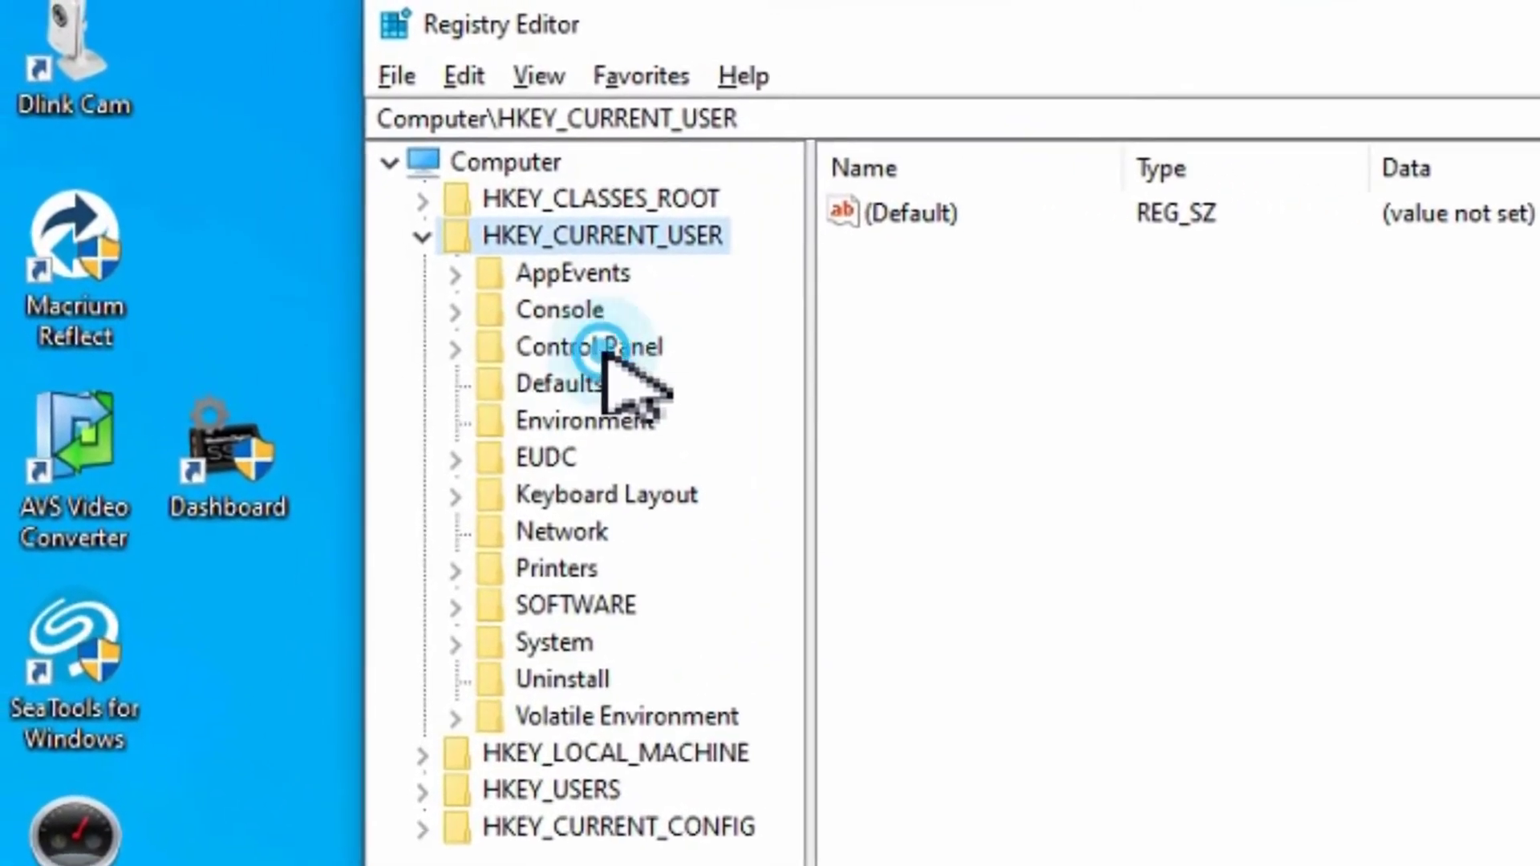
double_click(633, 367)
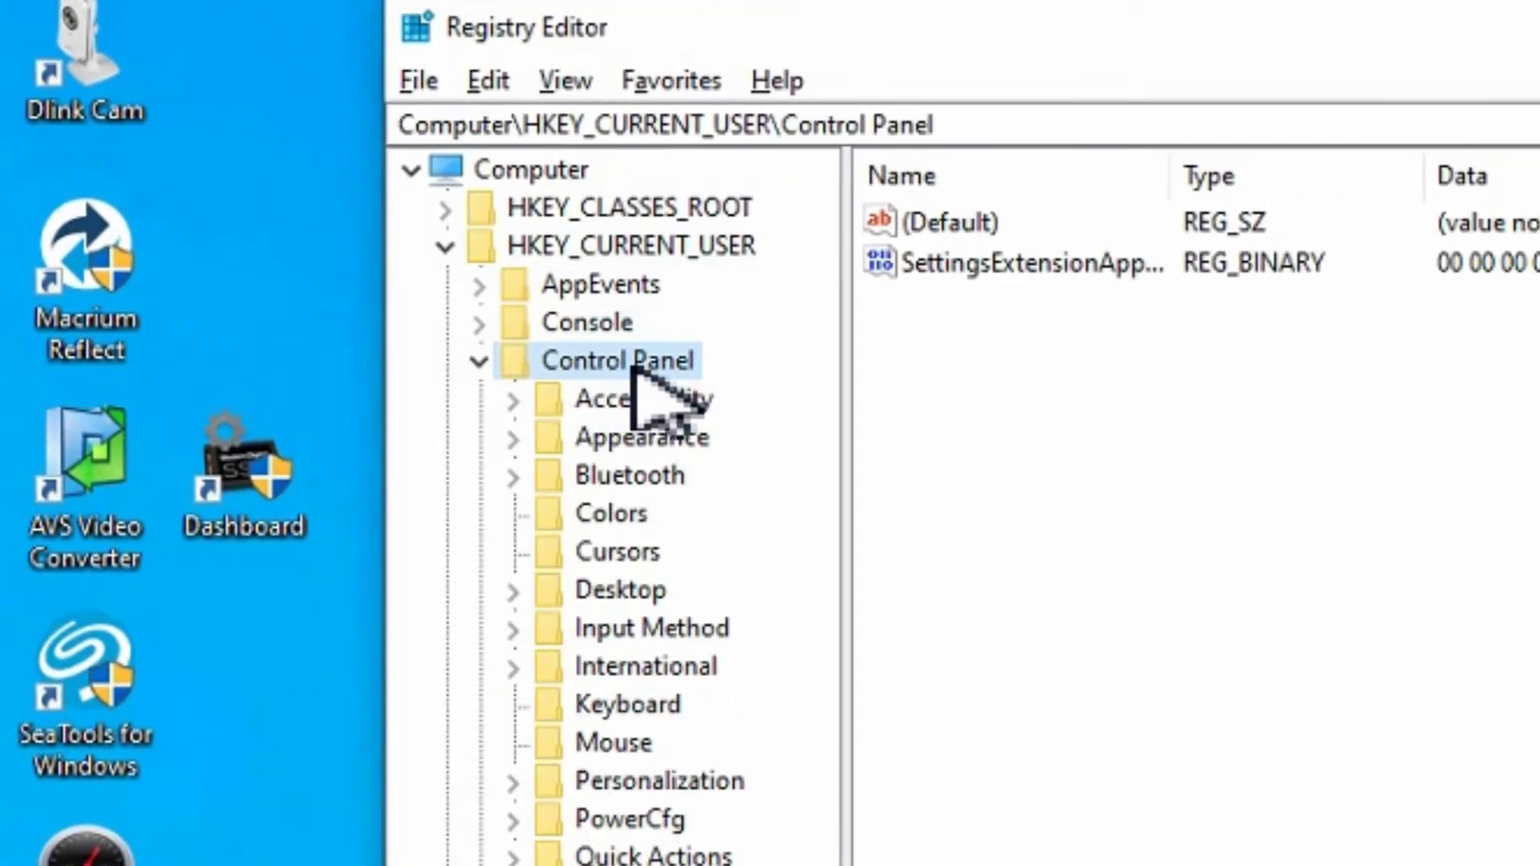
left_click(628, 594)
double_click(634, 594)
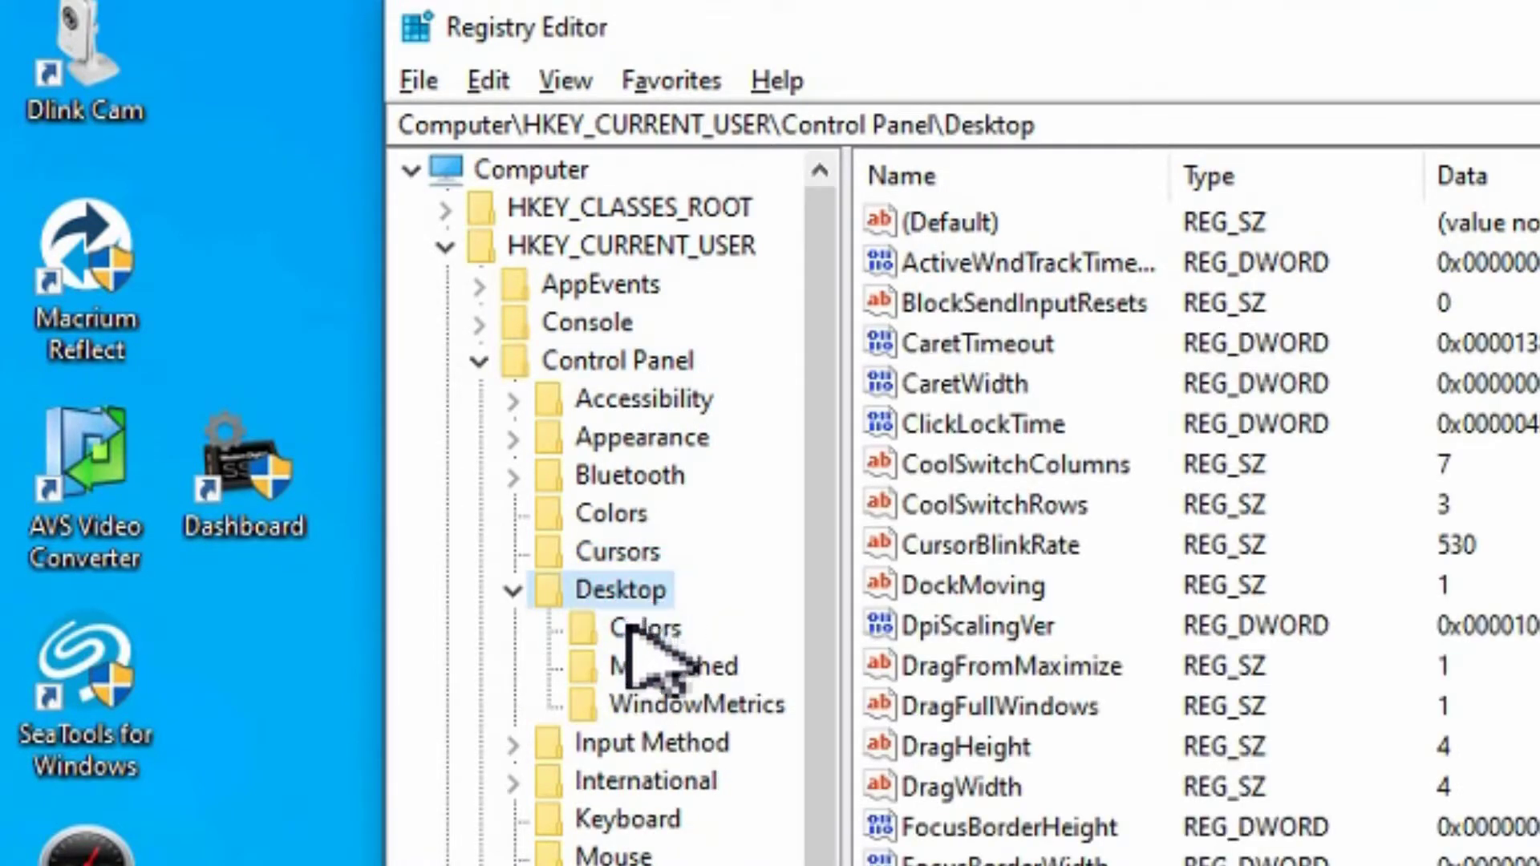
left_click(648, 705)
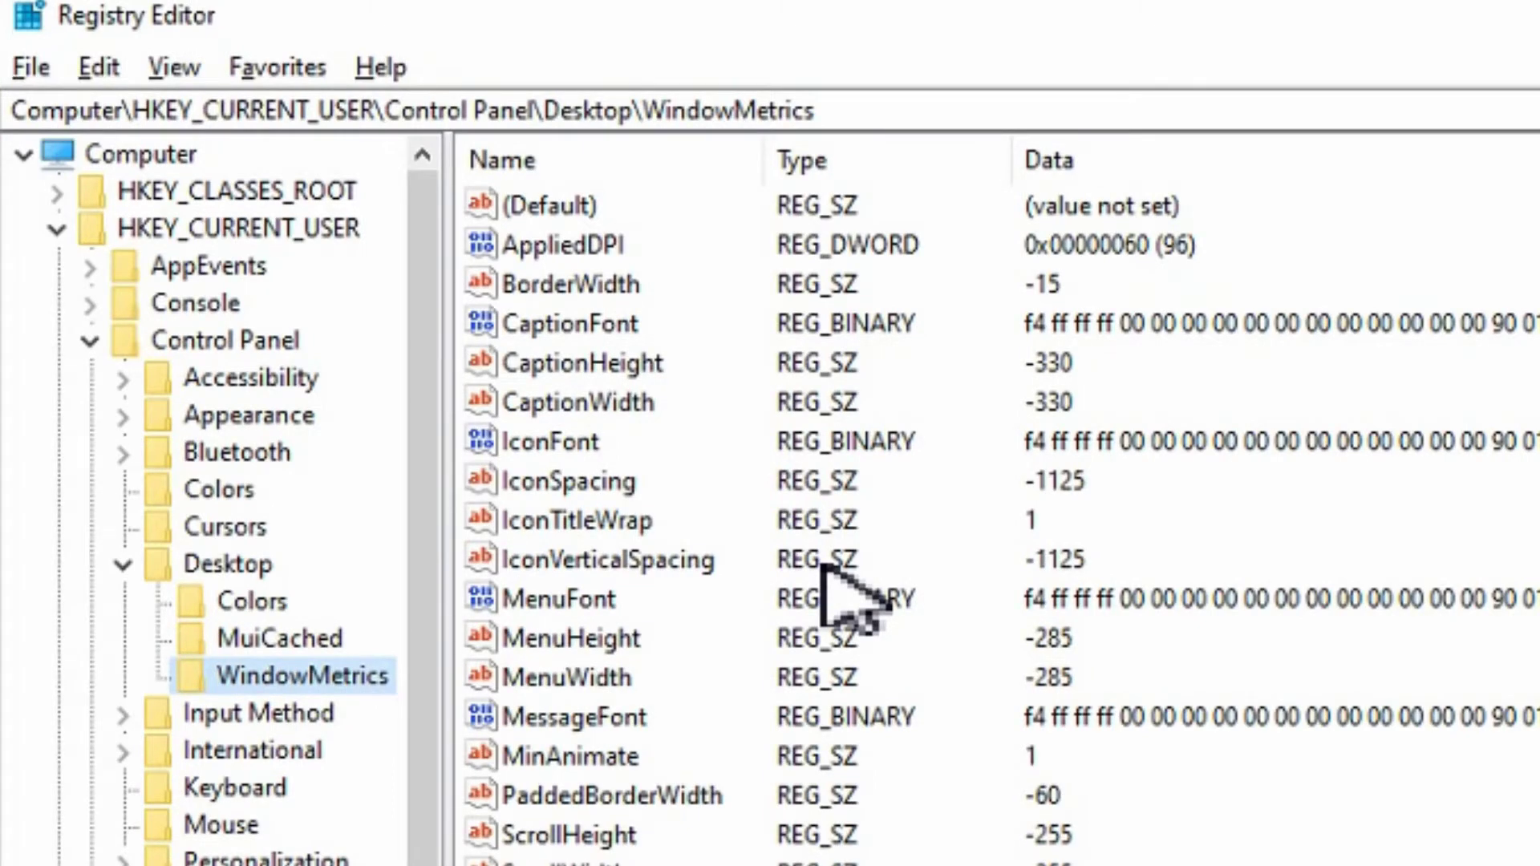
left_click(595, 482)
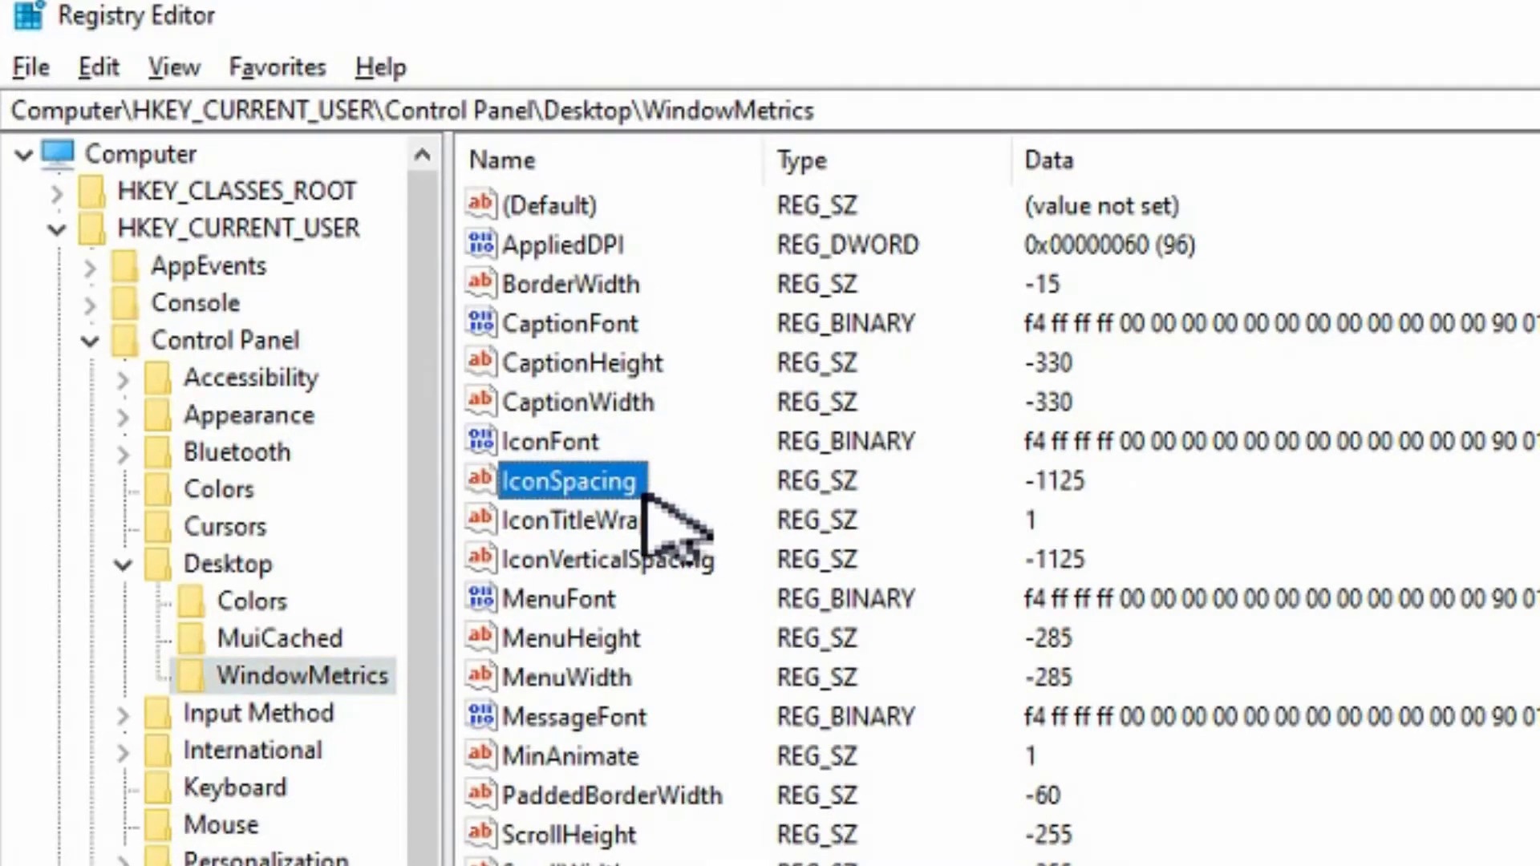
left_click(646, 559)
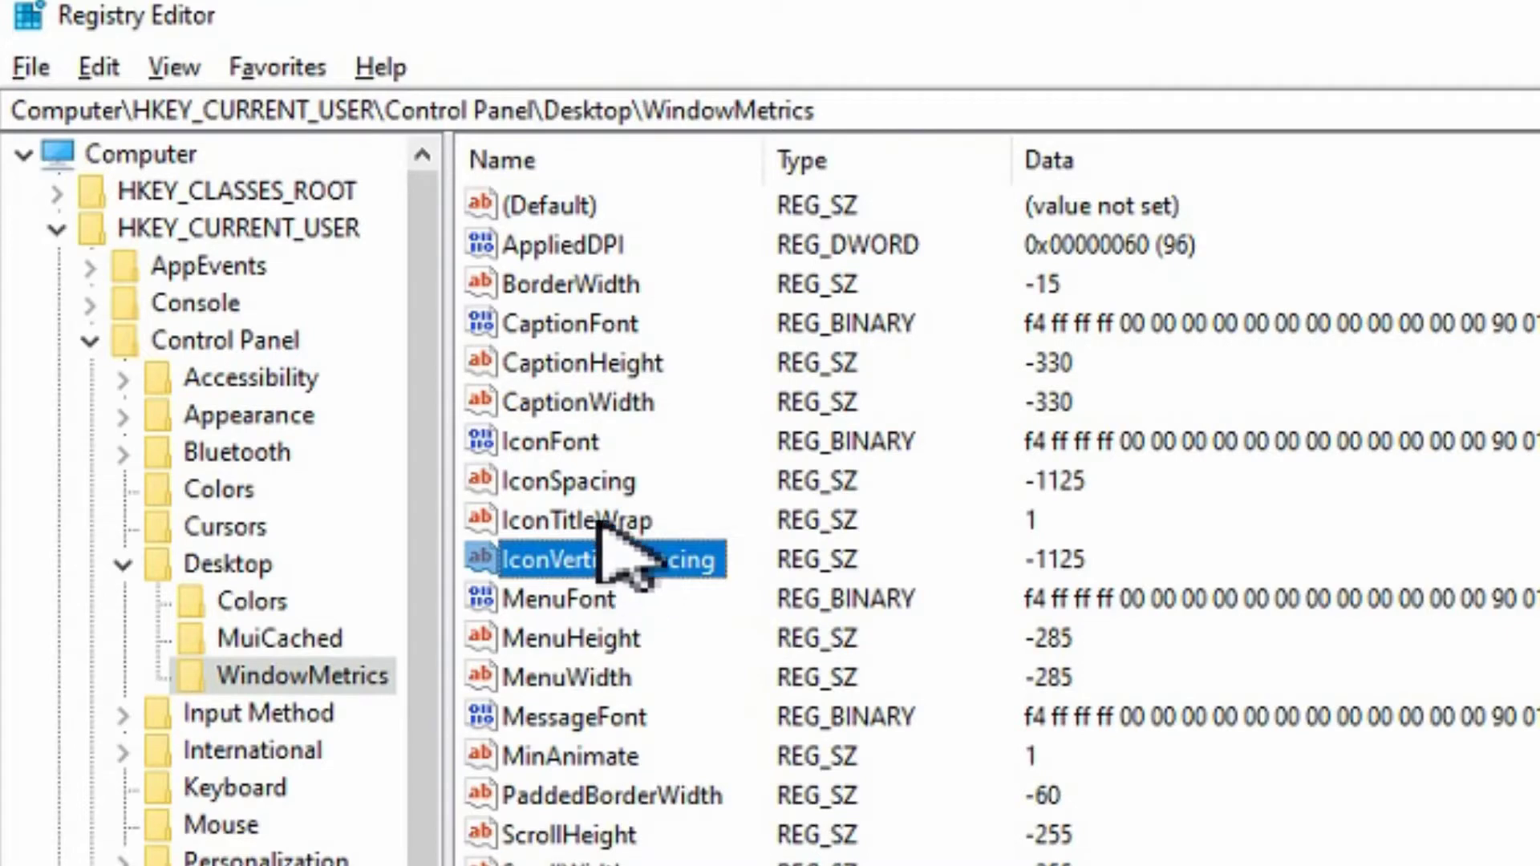
left_click(600, 483)
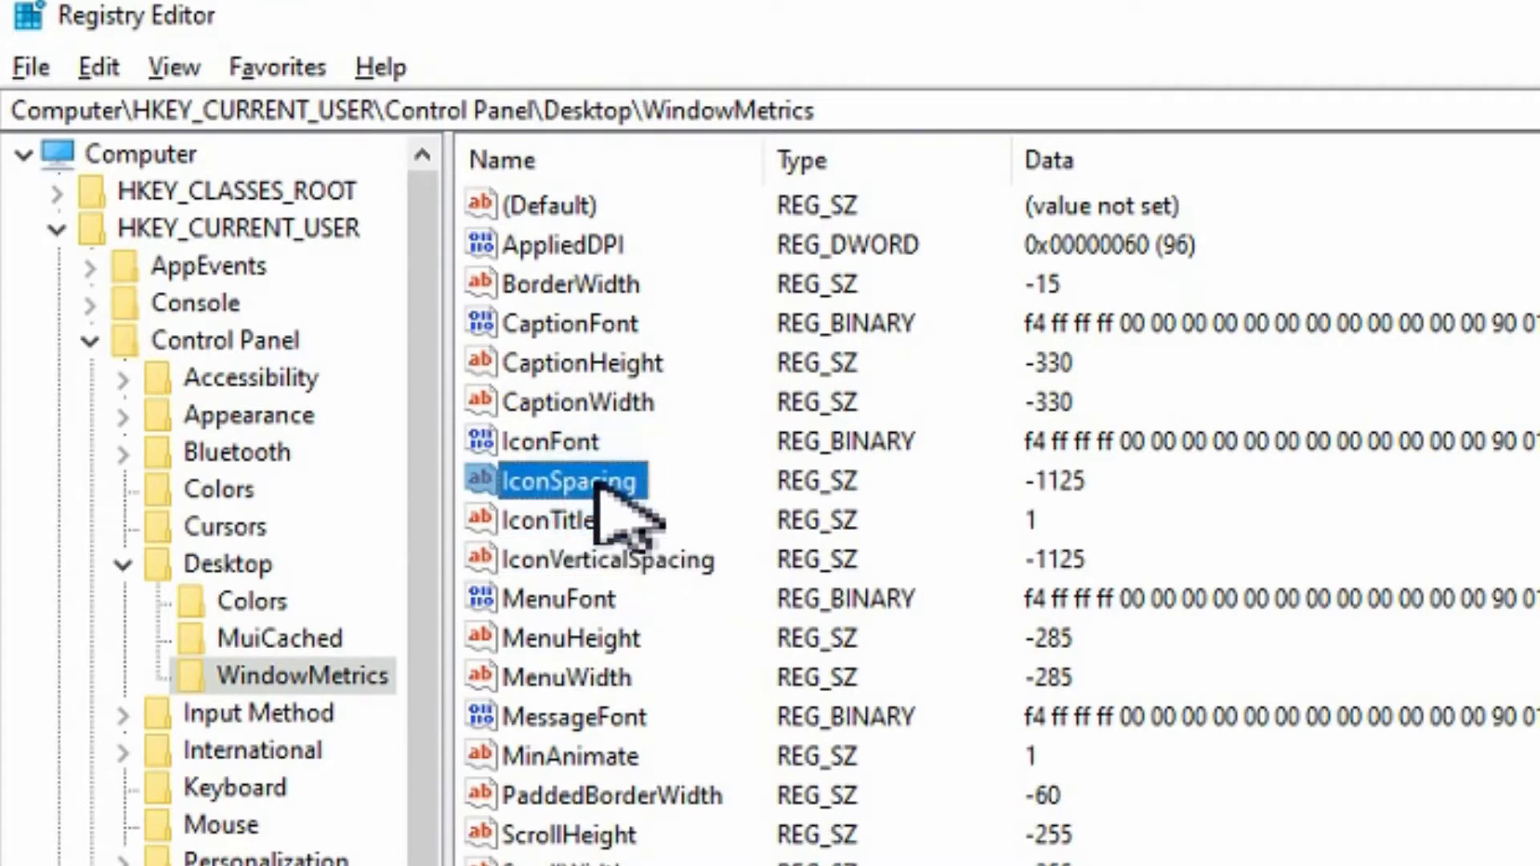
left_click(600, 563)
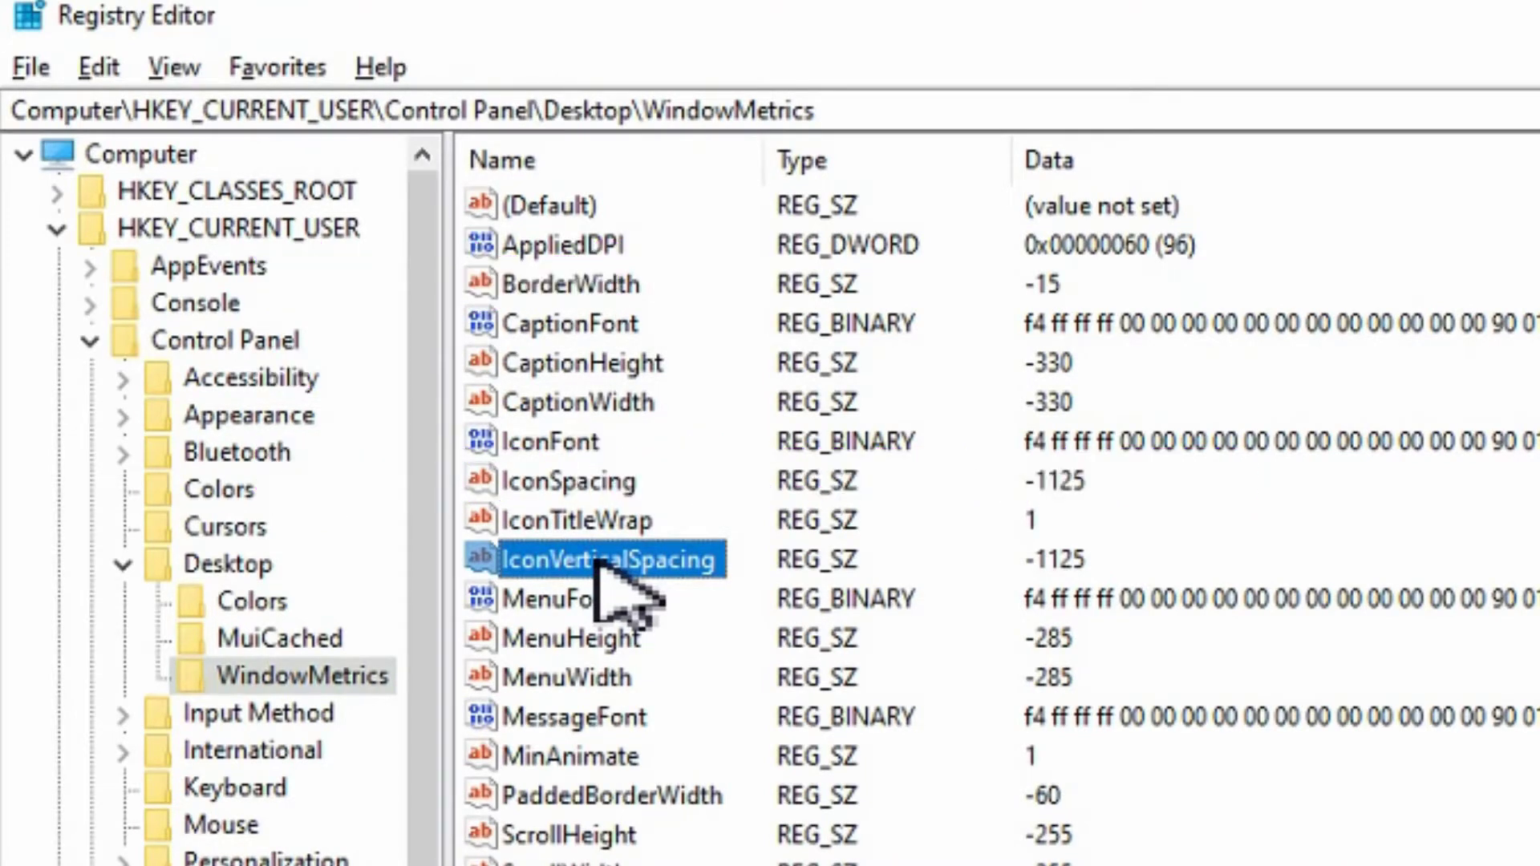
left_click(585, 483)
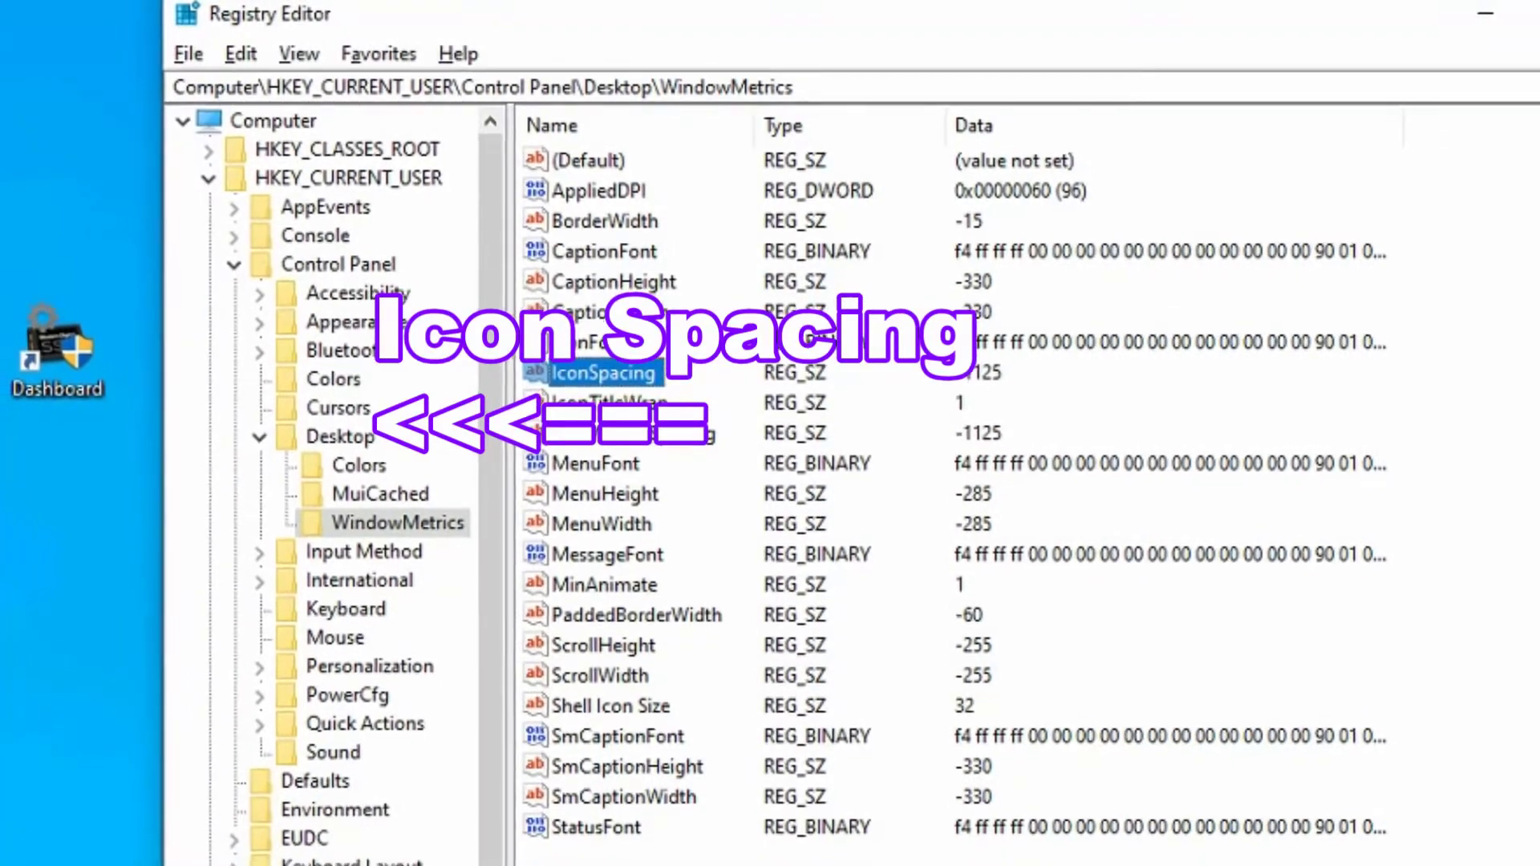
left_click(628, 425)
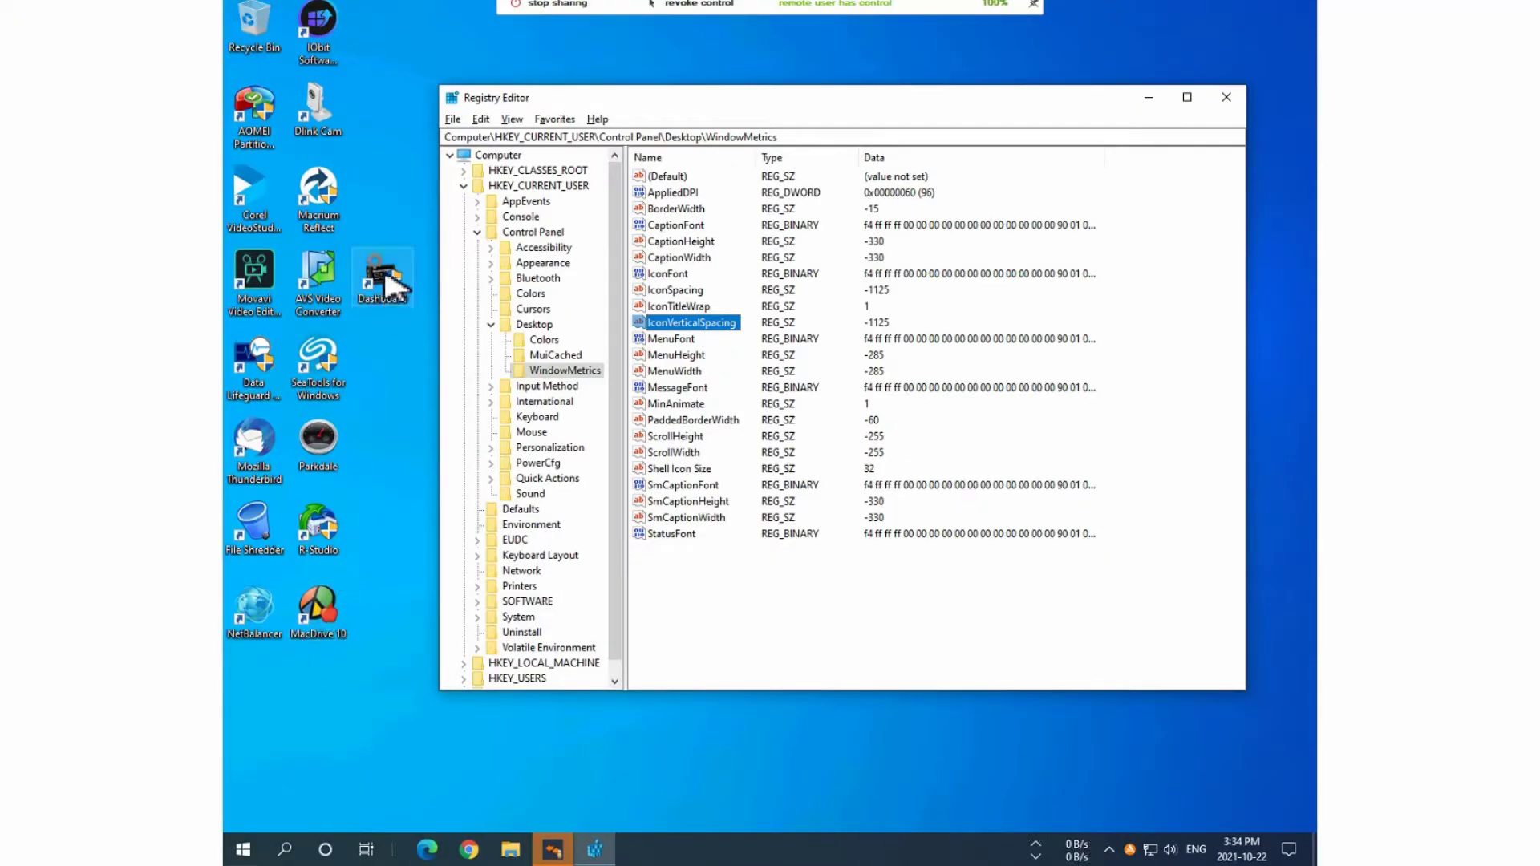
Move Dashboard to the bottom of the left icon column, with MacDrive 10 below it
left_click_drag(385, 312, 296, 712)
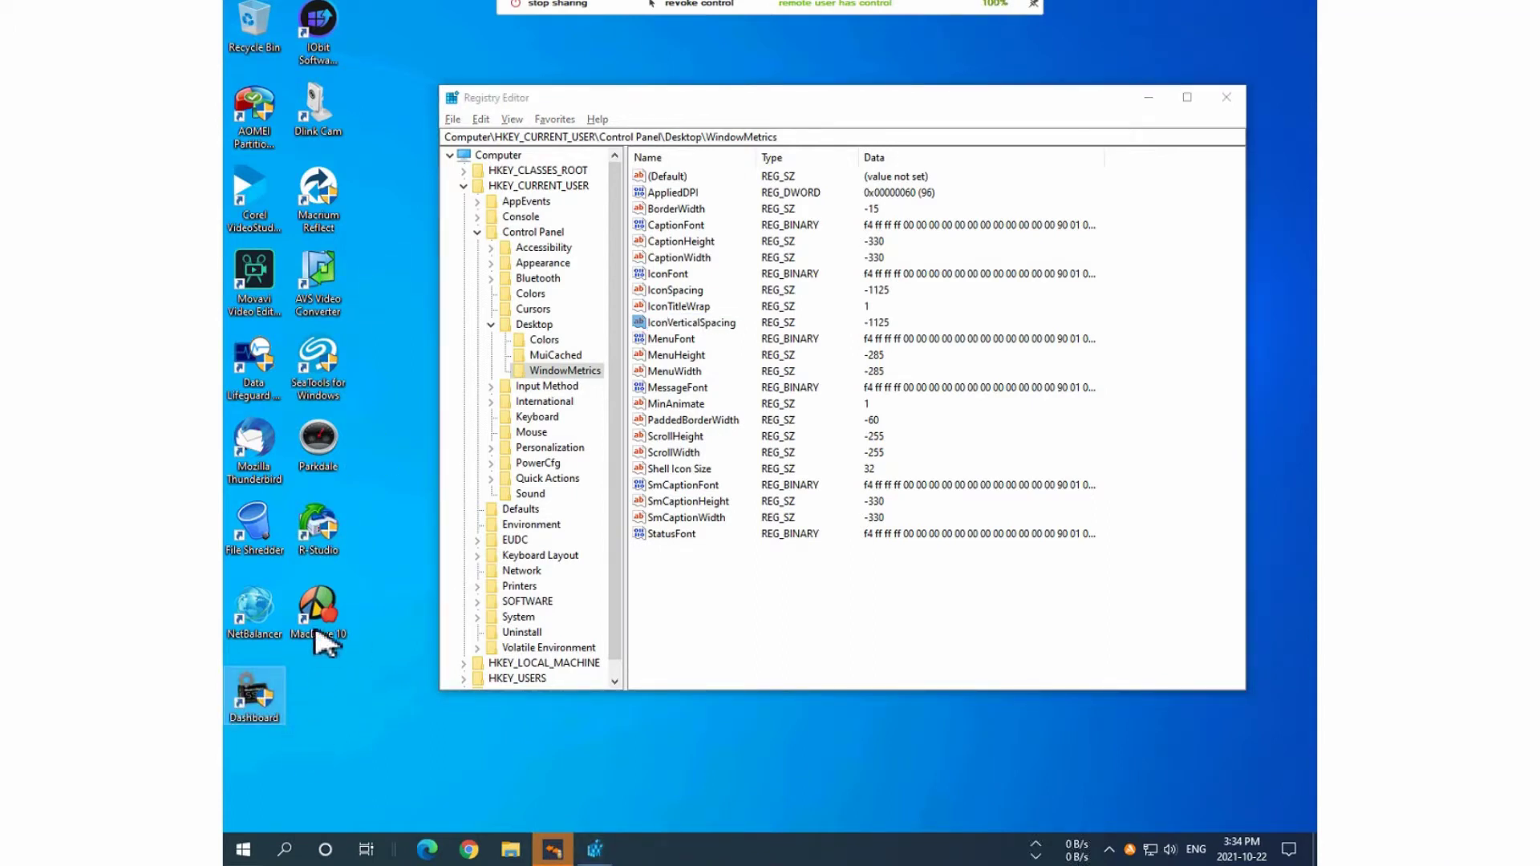
left_click_drag(319, 609, 282, 789)
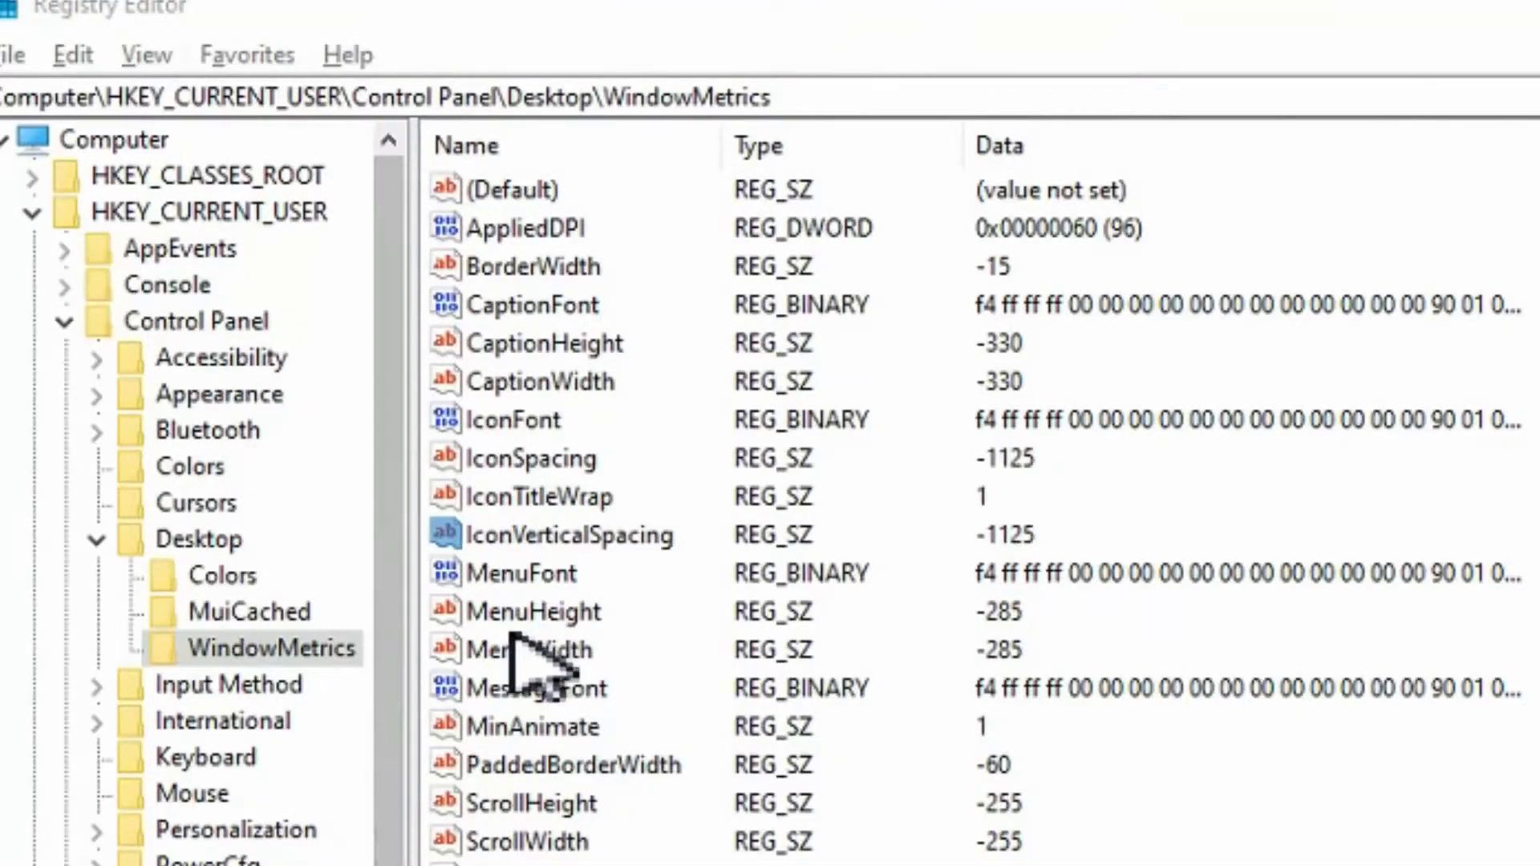
Change IconVerticalSpacing's value data from -1125 to -480, then bring up the Start menu
double_click(603, 536)
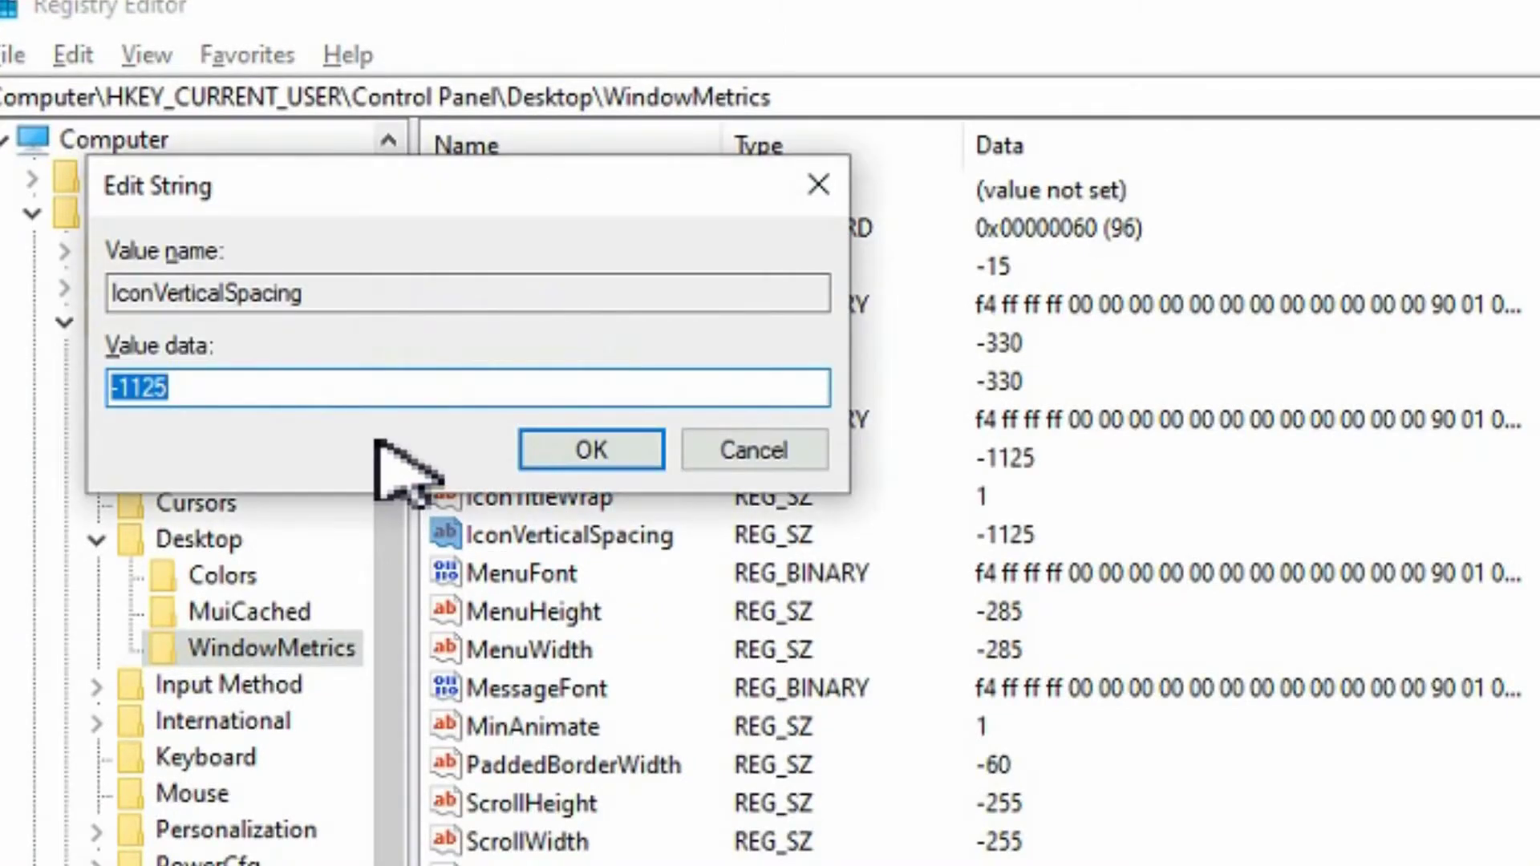
type("-480")
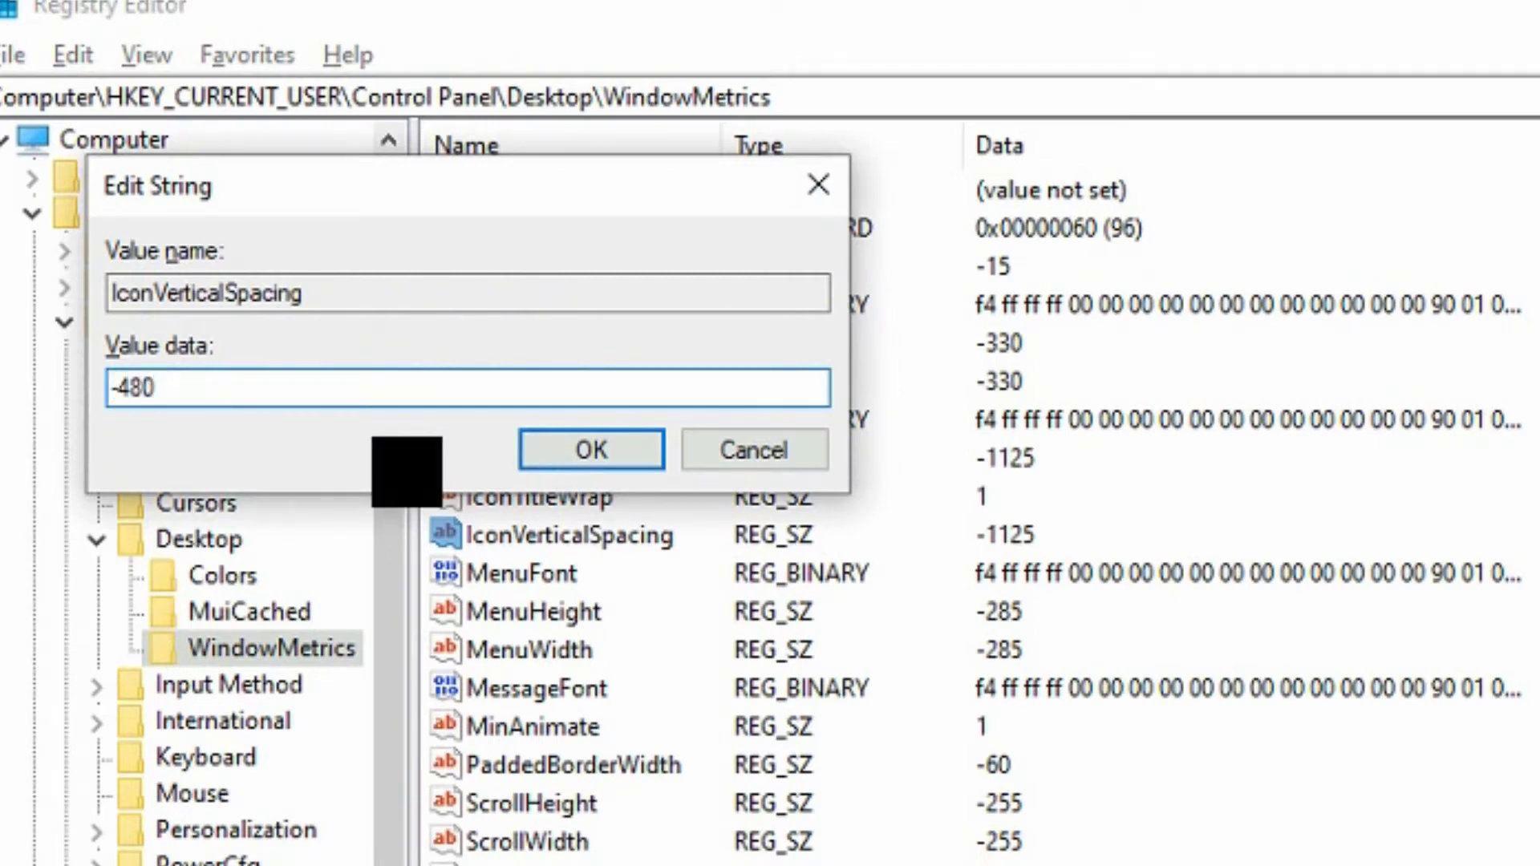
left_click(574, 446)
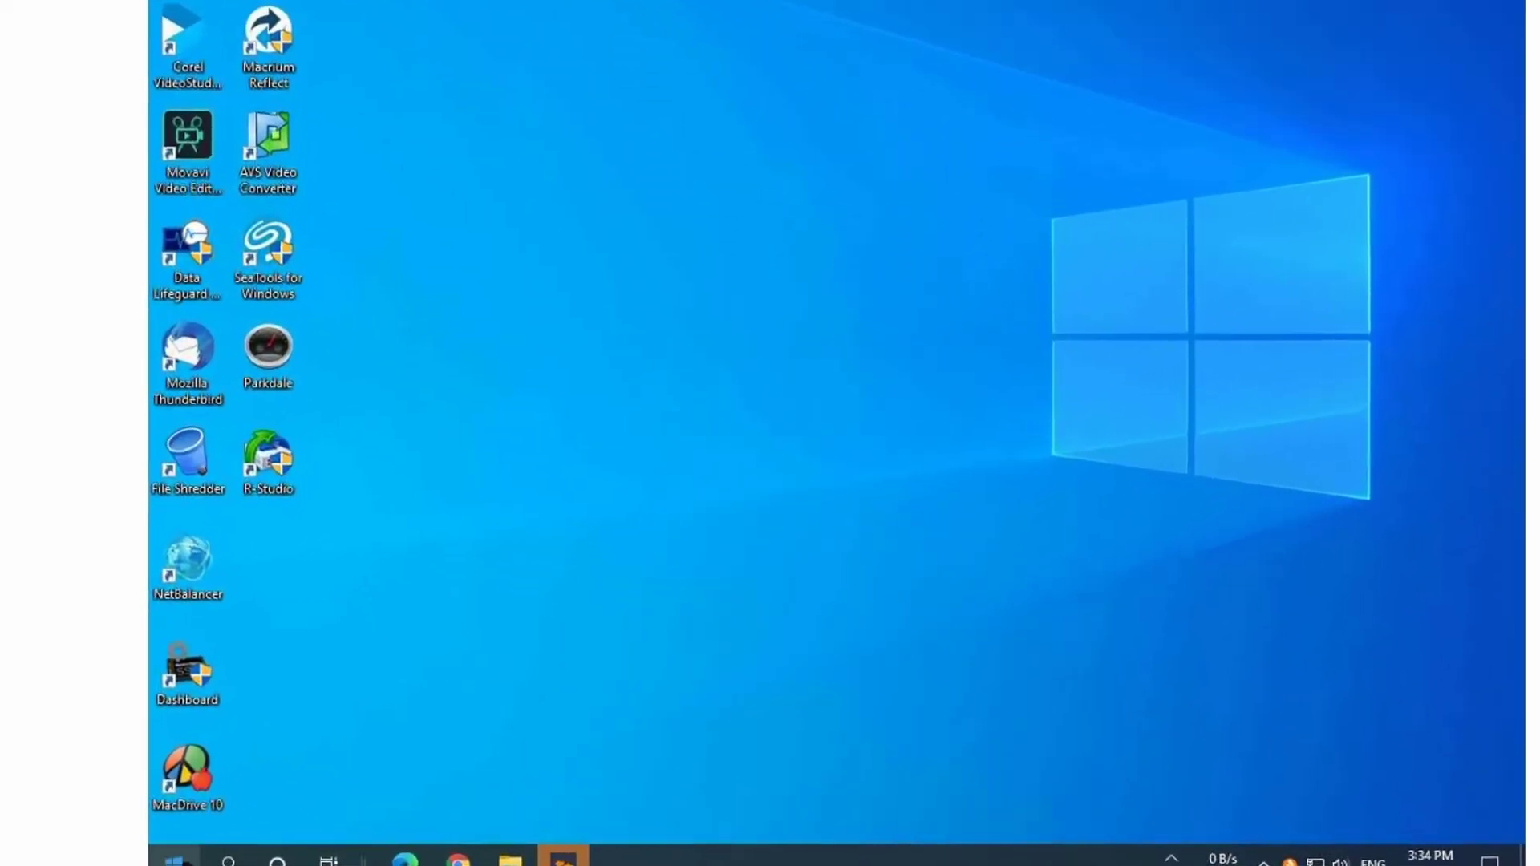
left_click(70, 841)
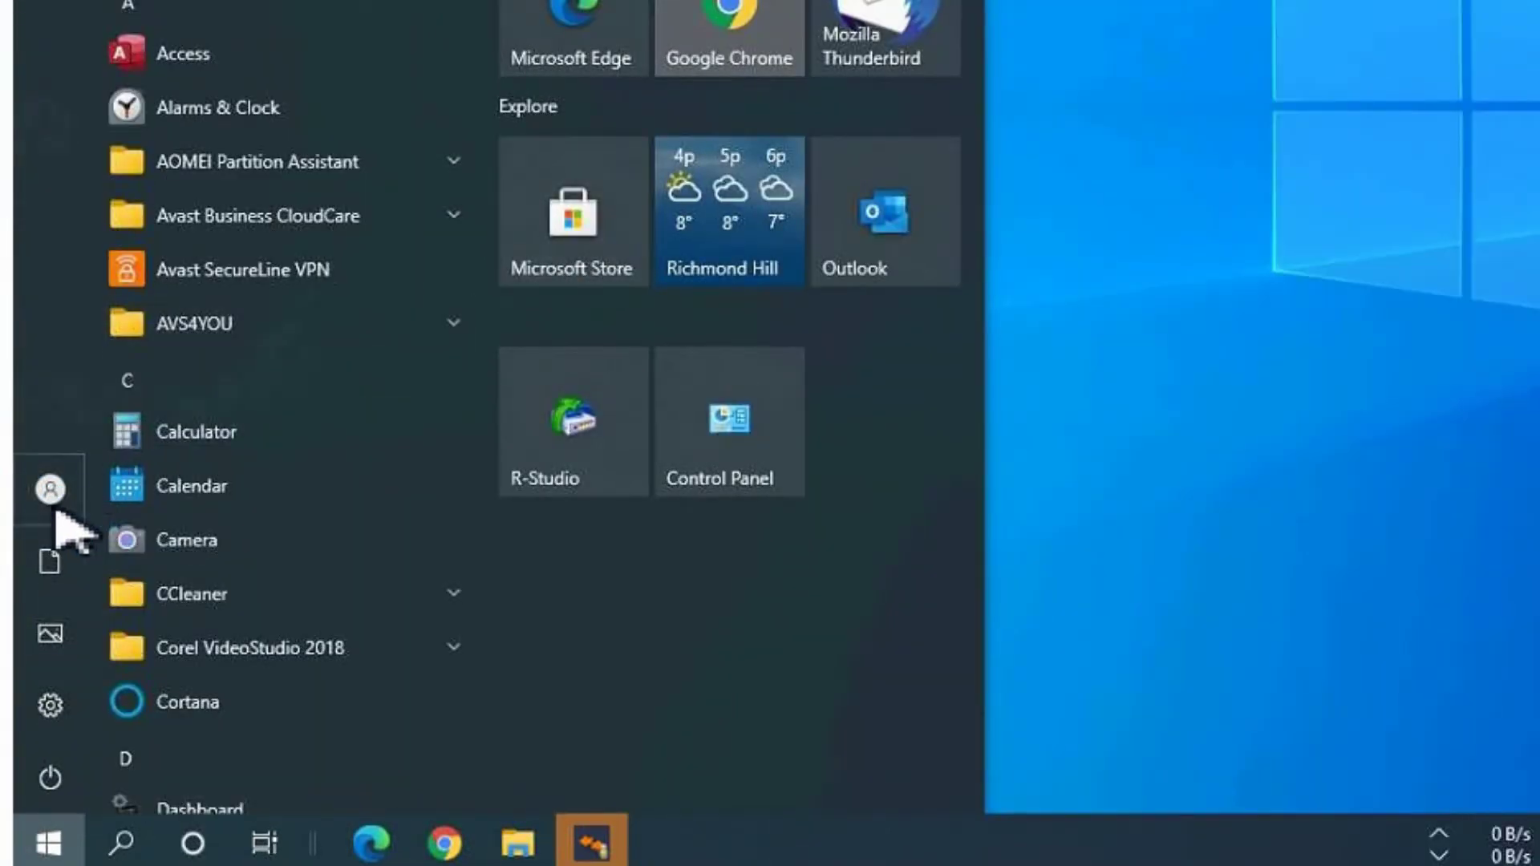
Sign out of the account and sign back in with the password
left_click(51, 489)
left_click(120, 417)
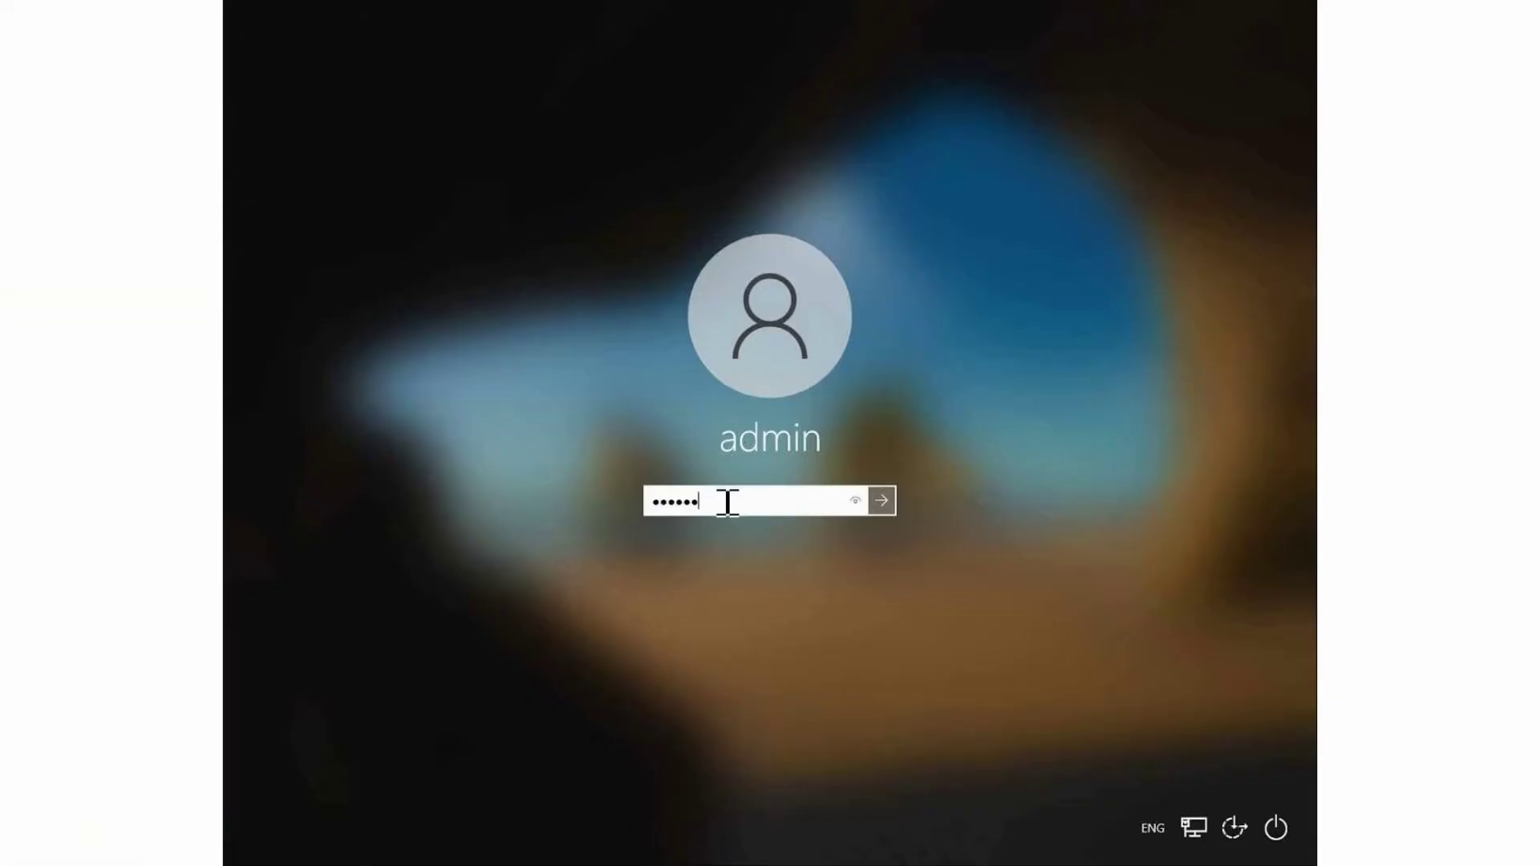
key("Return")
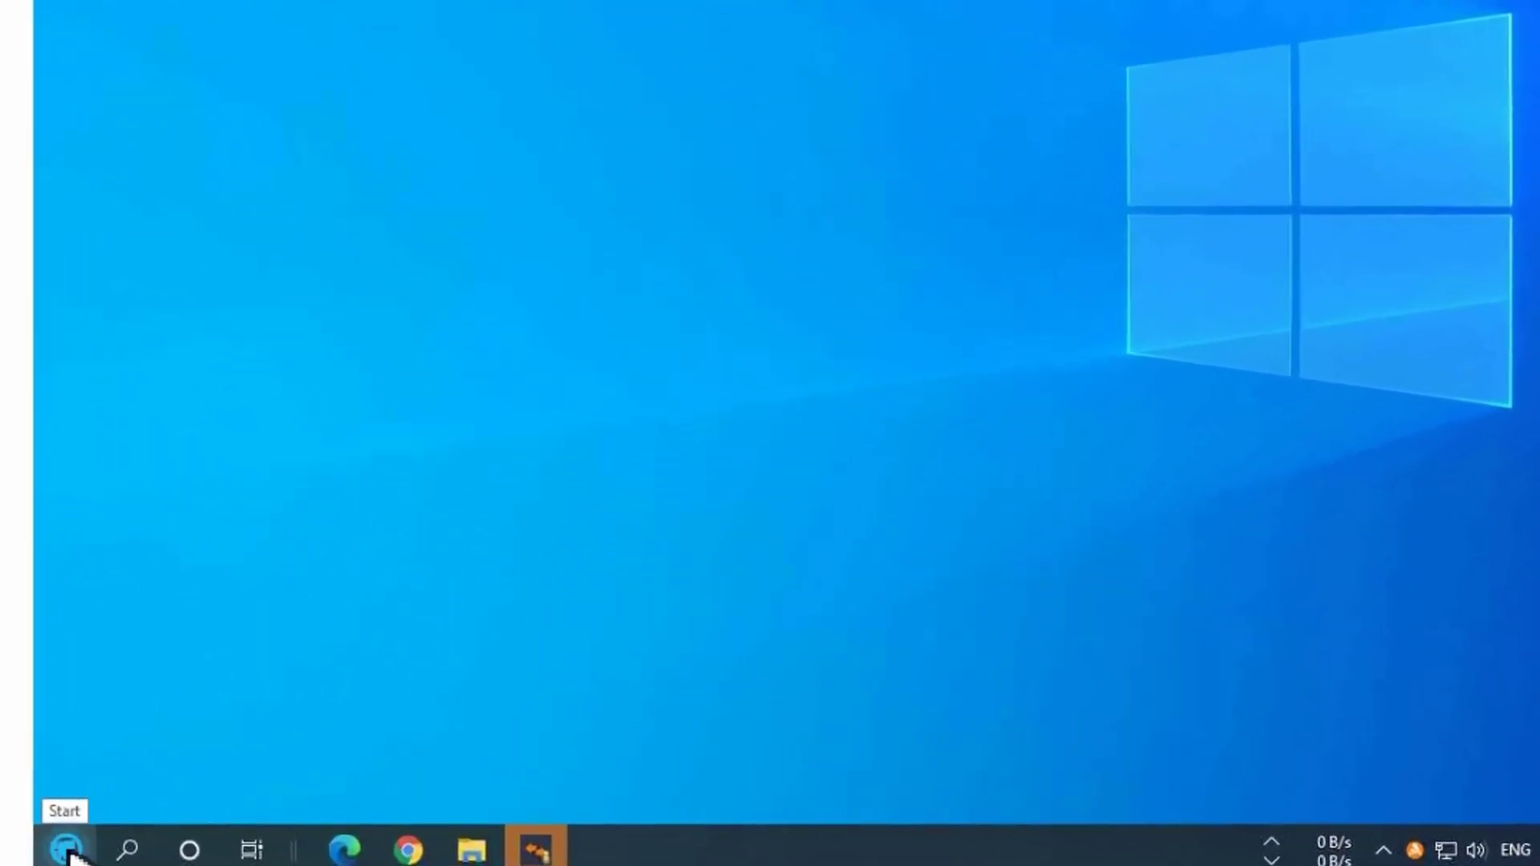
Reopen Registry Editor via a 'regi' search and change IconSpacing from -1125 to -480
left_click(36, 844)
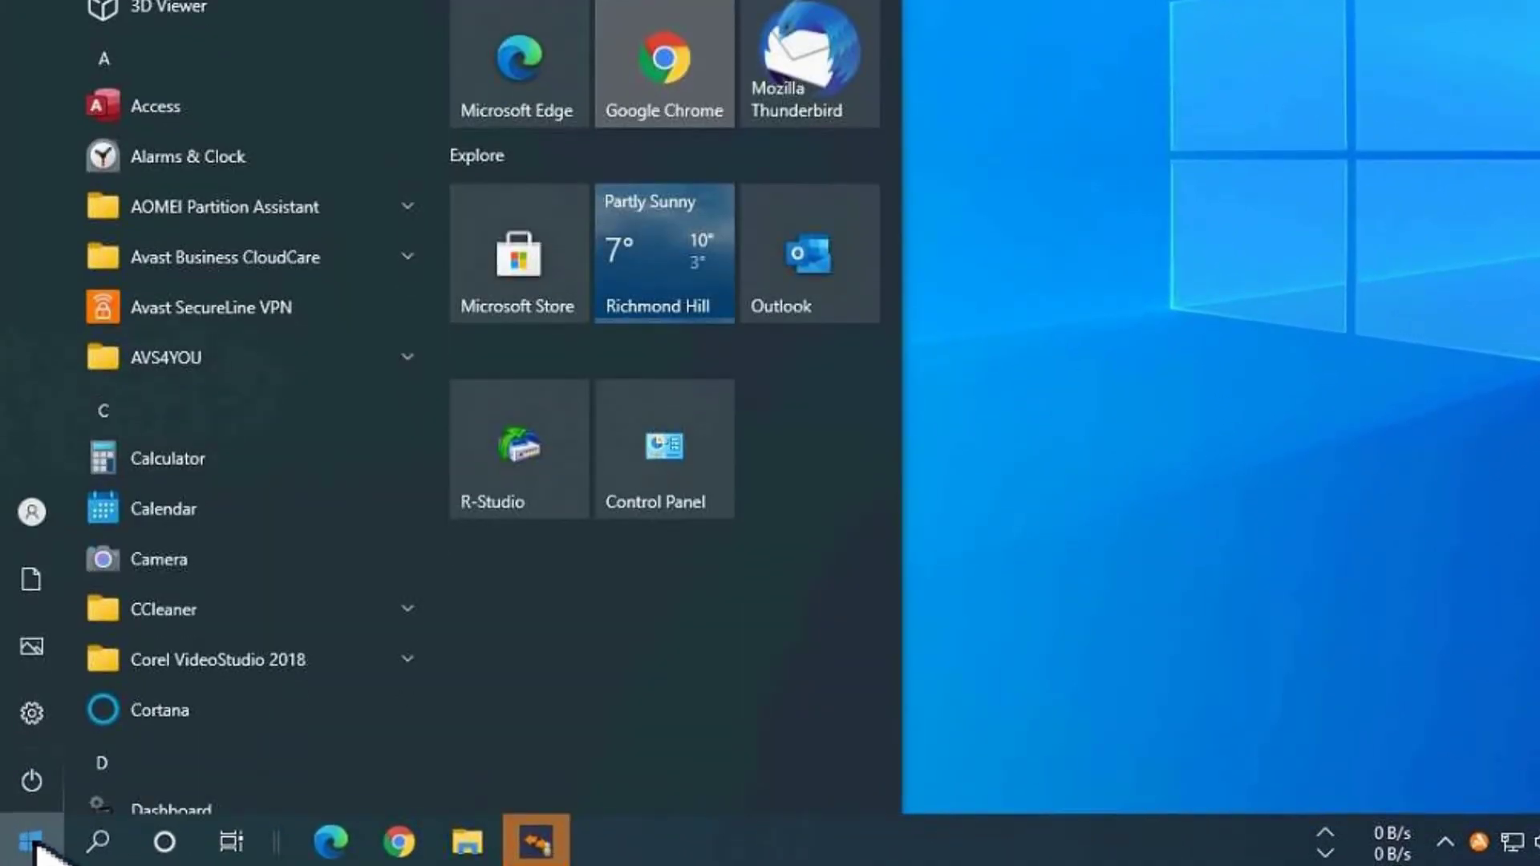
type("regi")
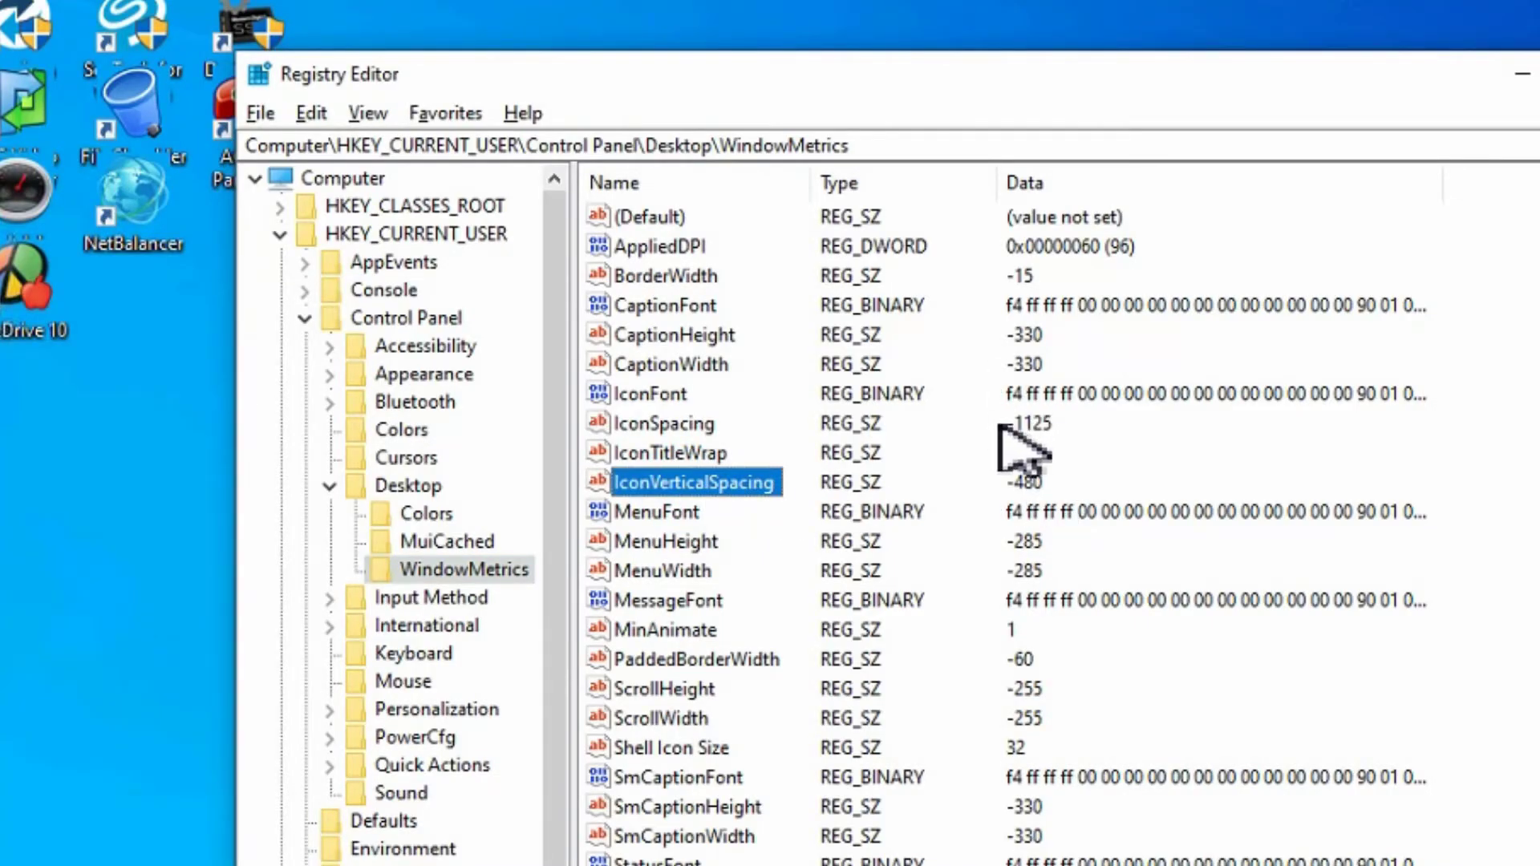
left_click(664, 425)
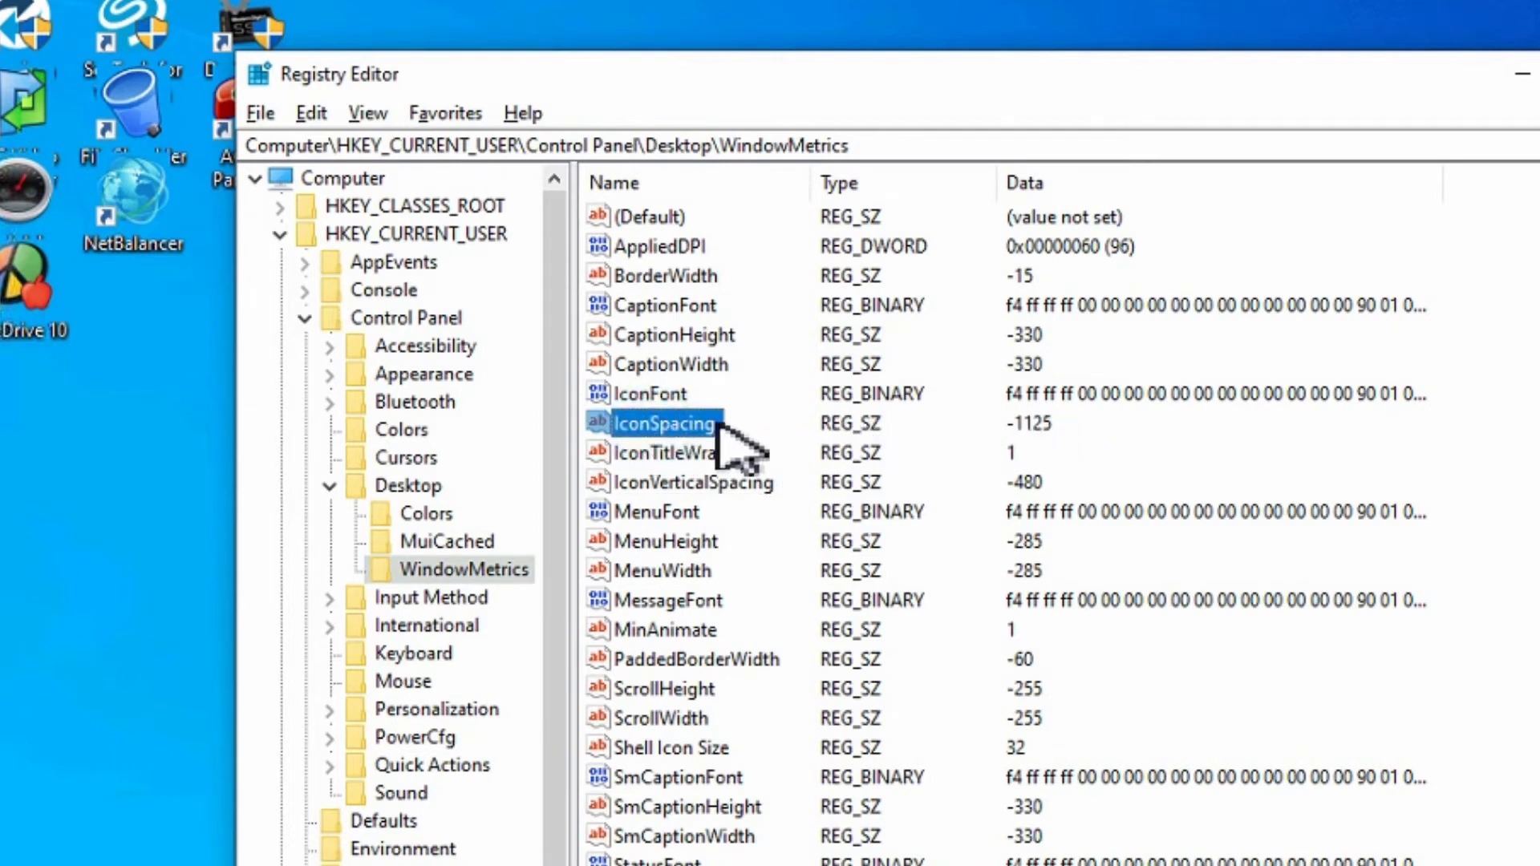
double_click(708, 427)
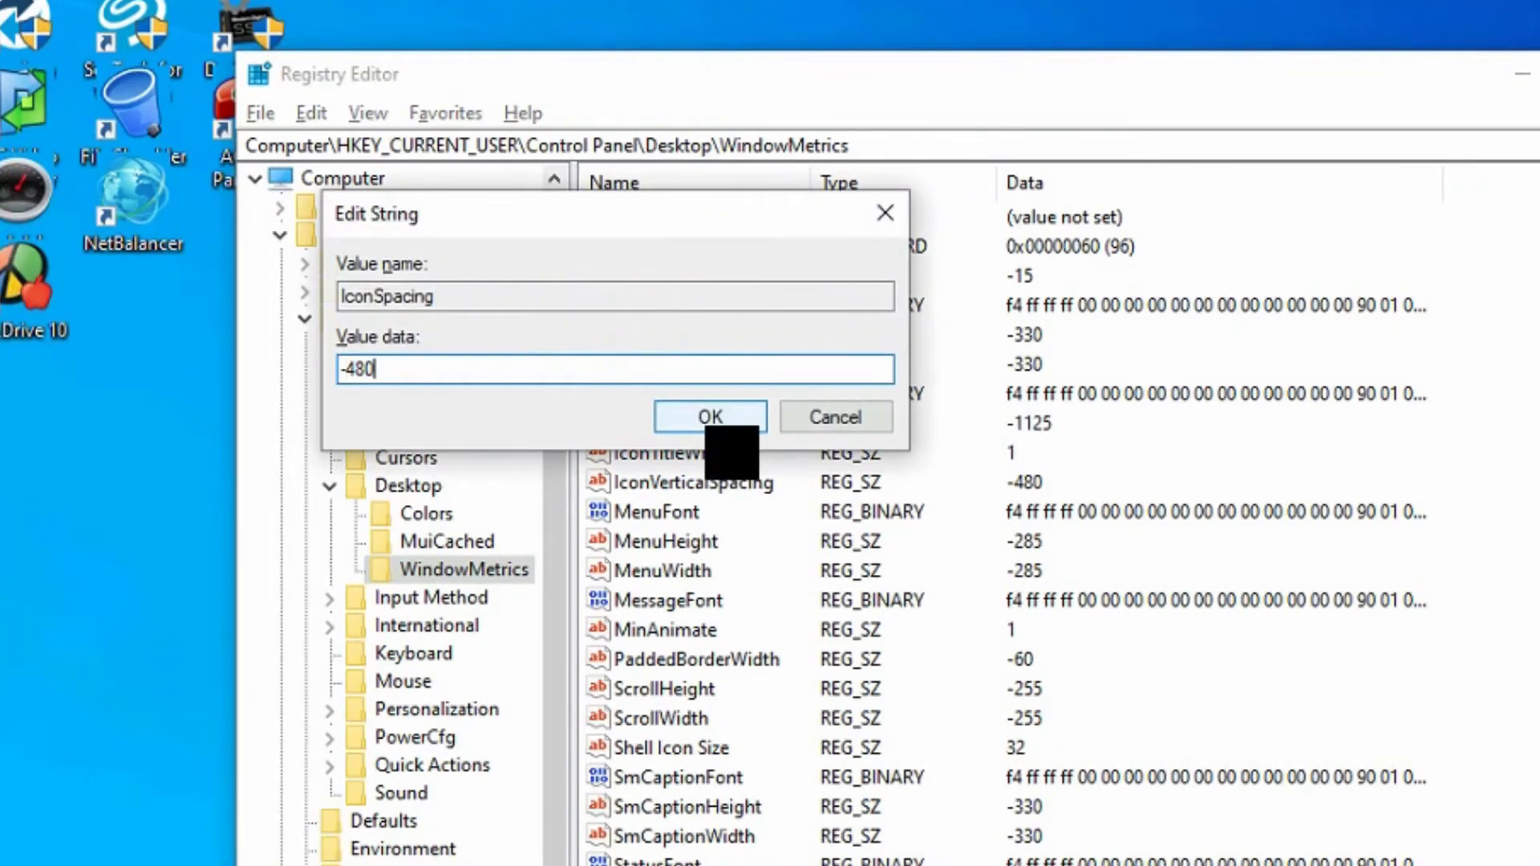
left_click(709, 418)
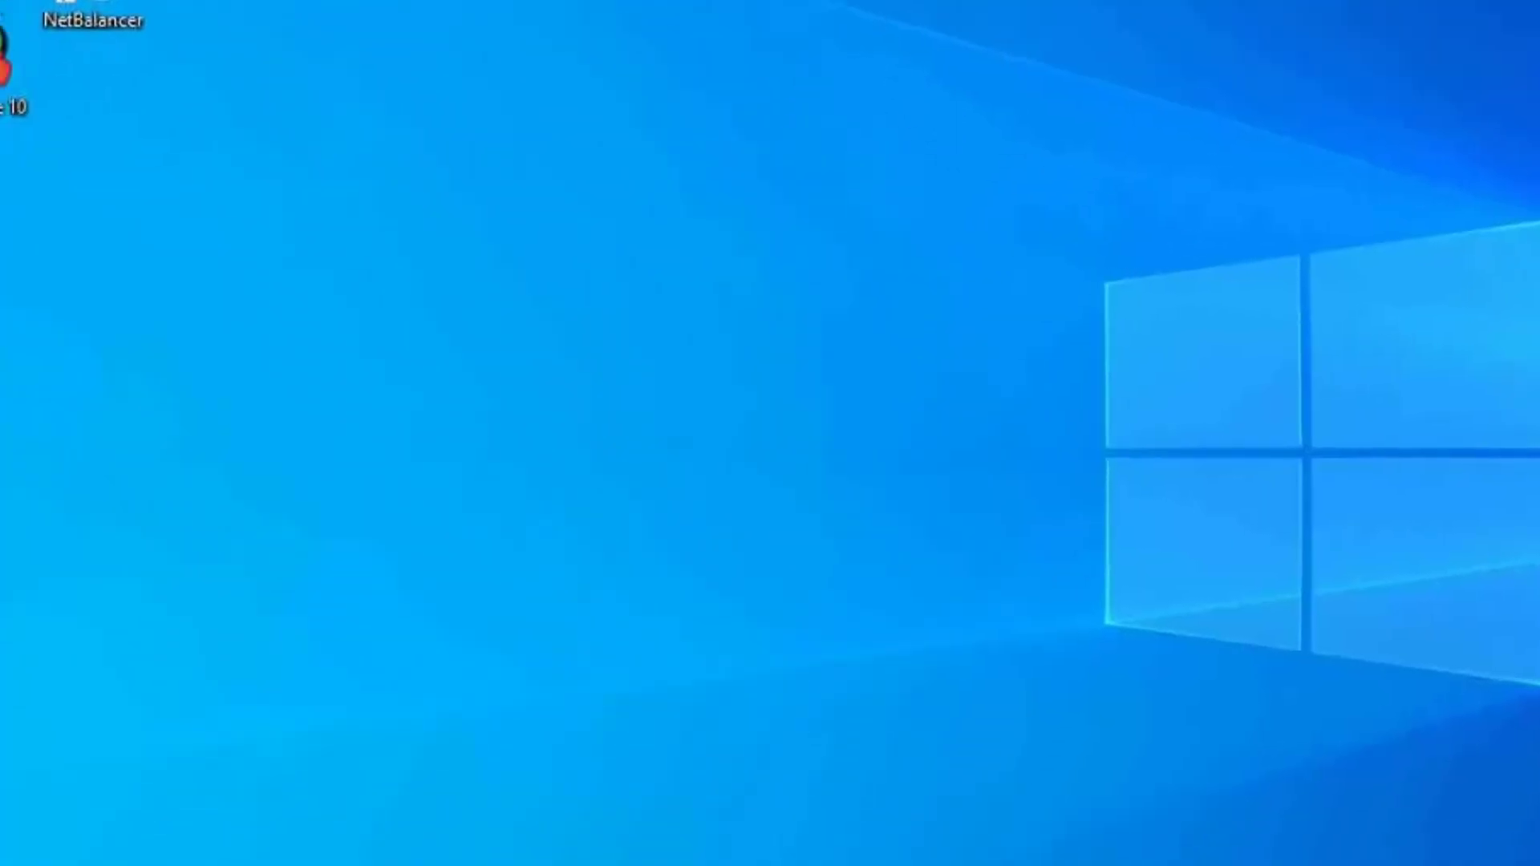
Sign out of the account and sign back in with the password
left_click(44, 840)
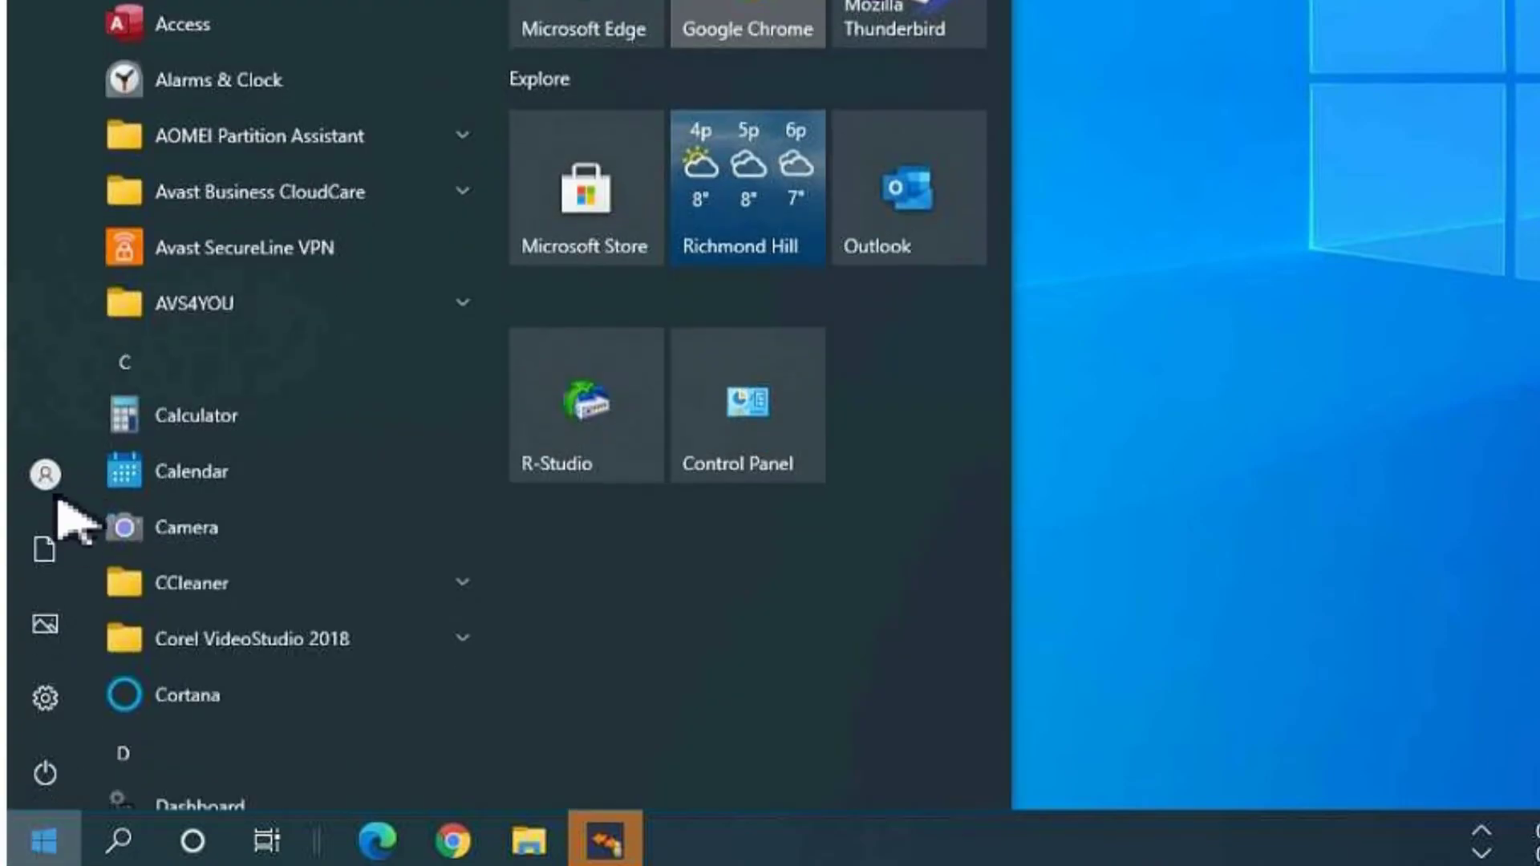
left_click(49, 481)
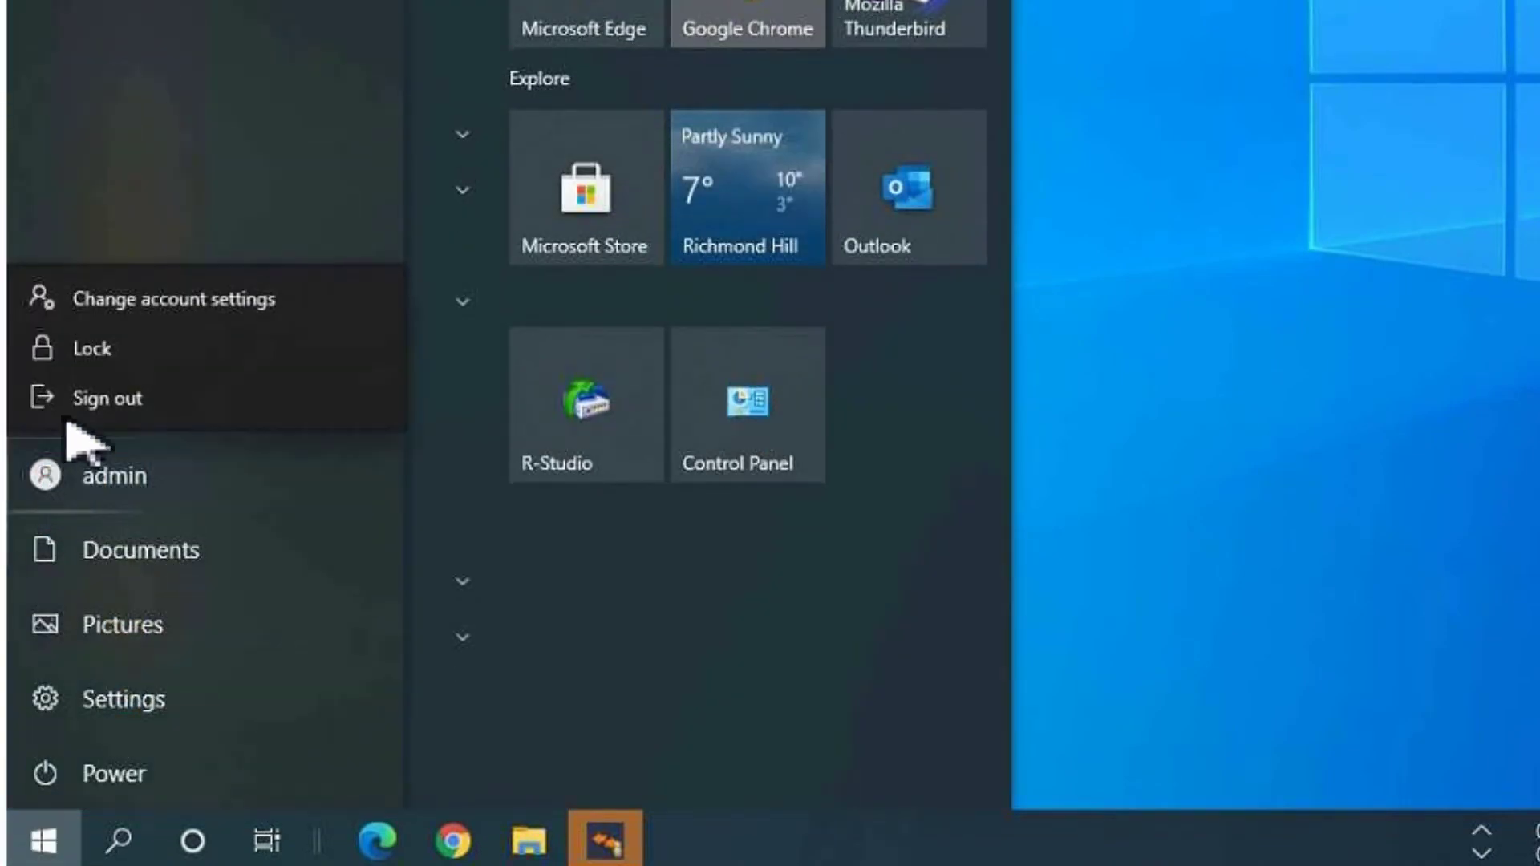
left_click(77, 396)
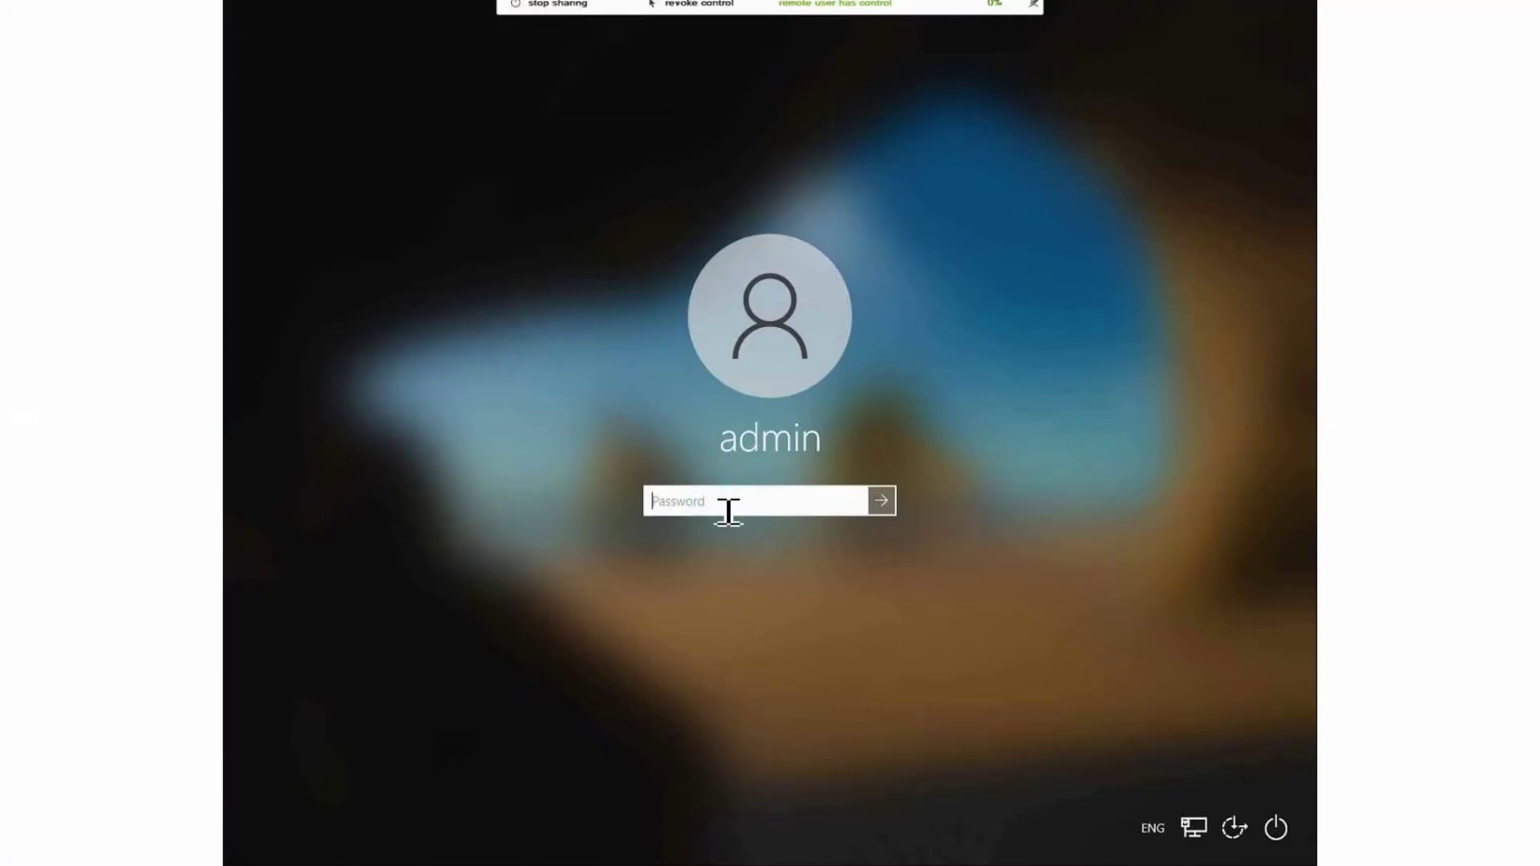
key("Return")
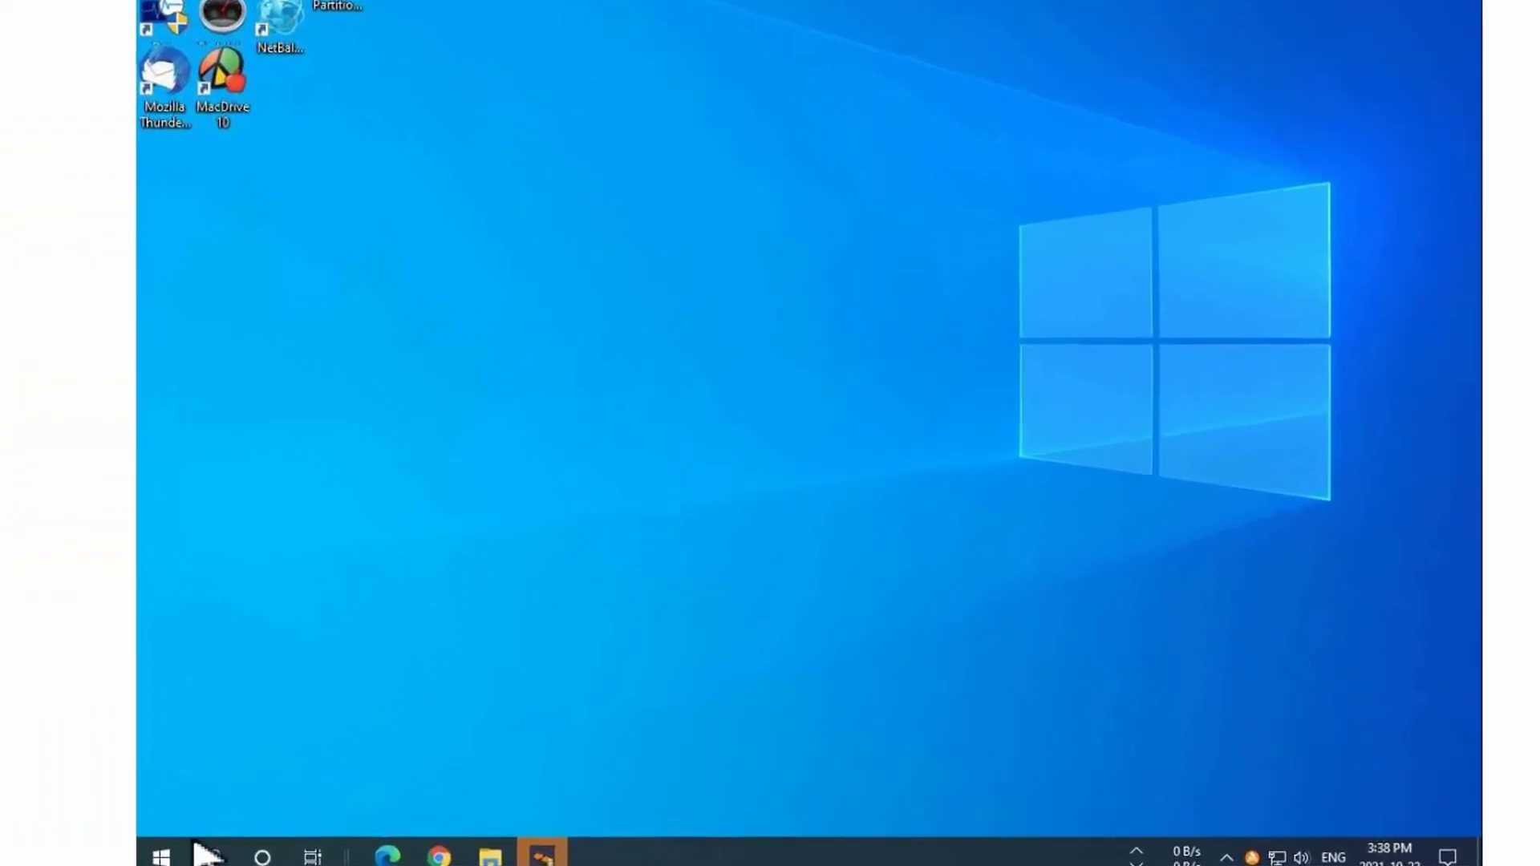
Relaunch Registry Editor as administrator from a Start search for 'reged'
left_click(224, 850)
type("reged")
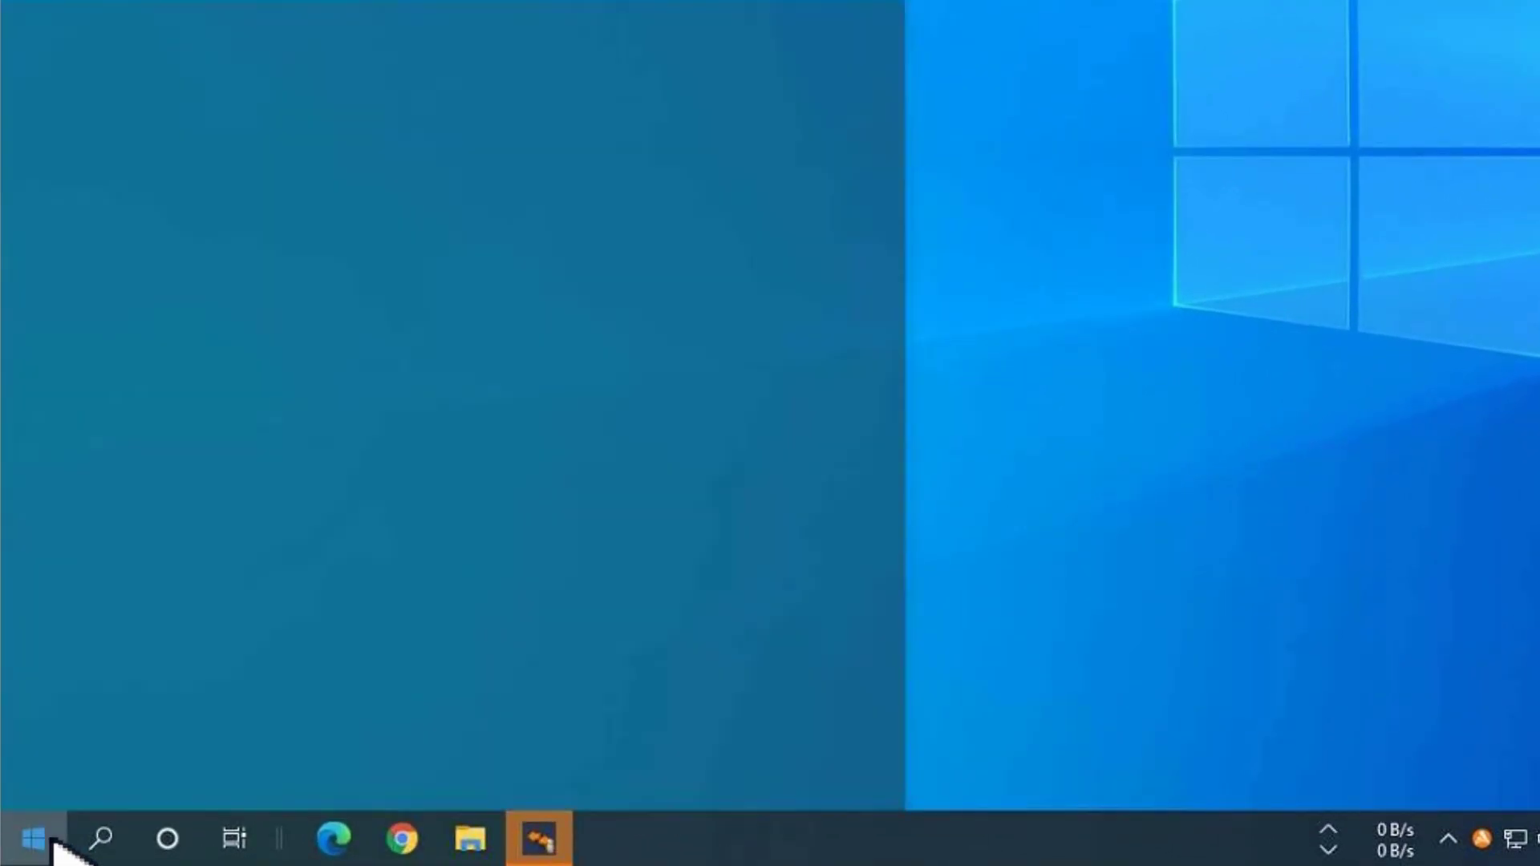
key("Return")
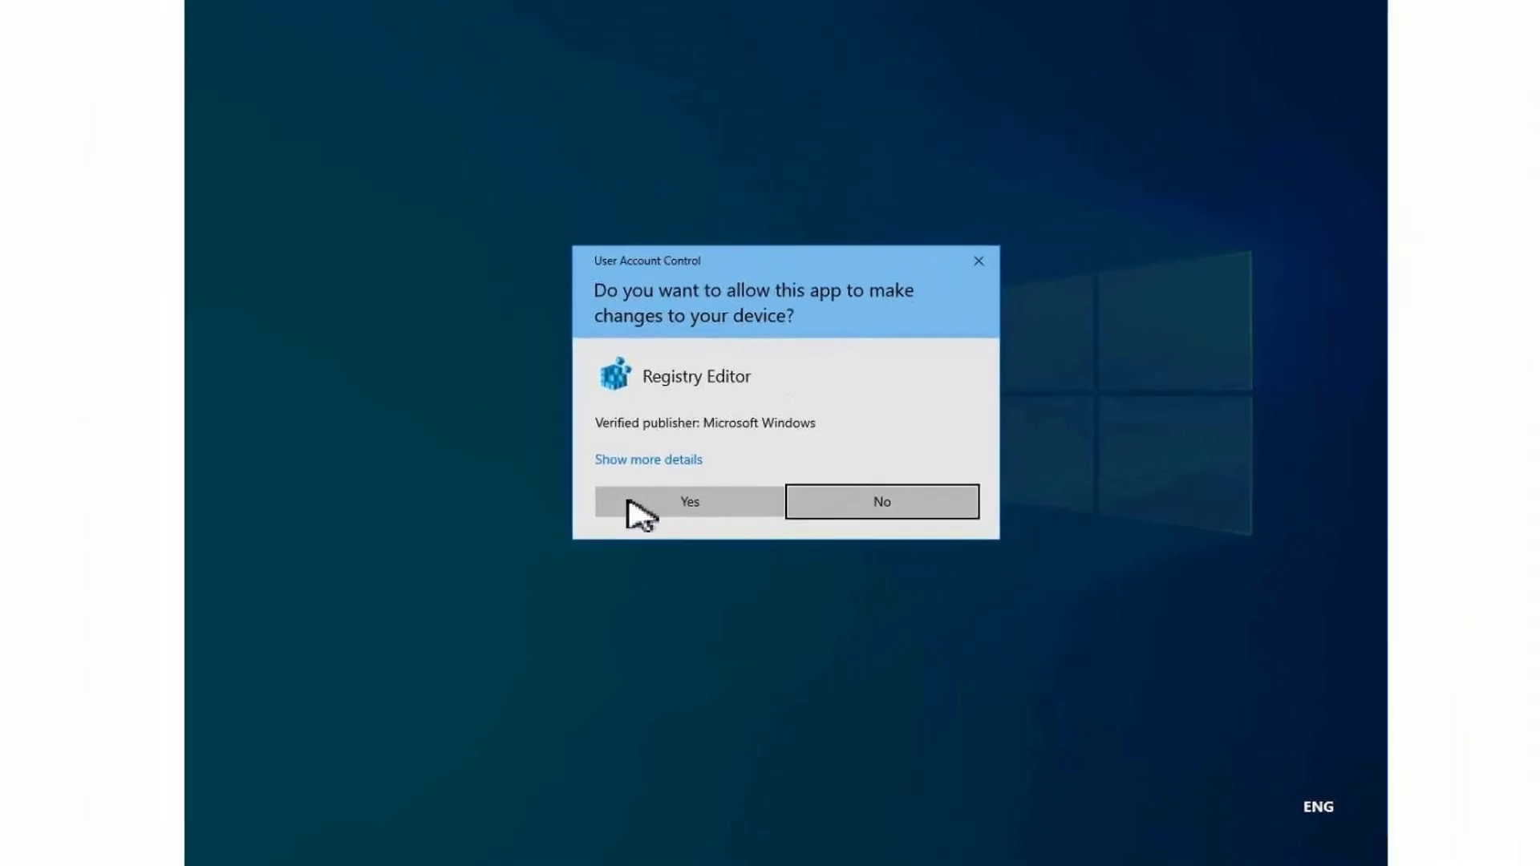
left_click(628, 501)
Set IconSpacing to -2730
left_click(647, 385)
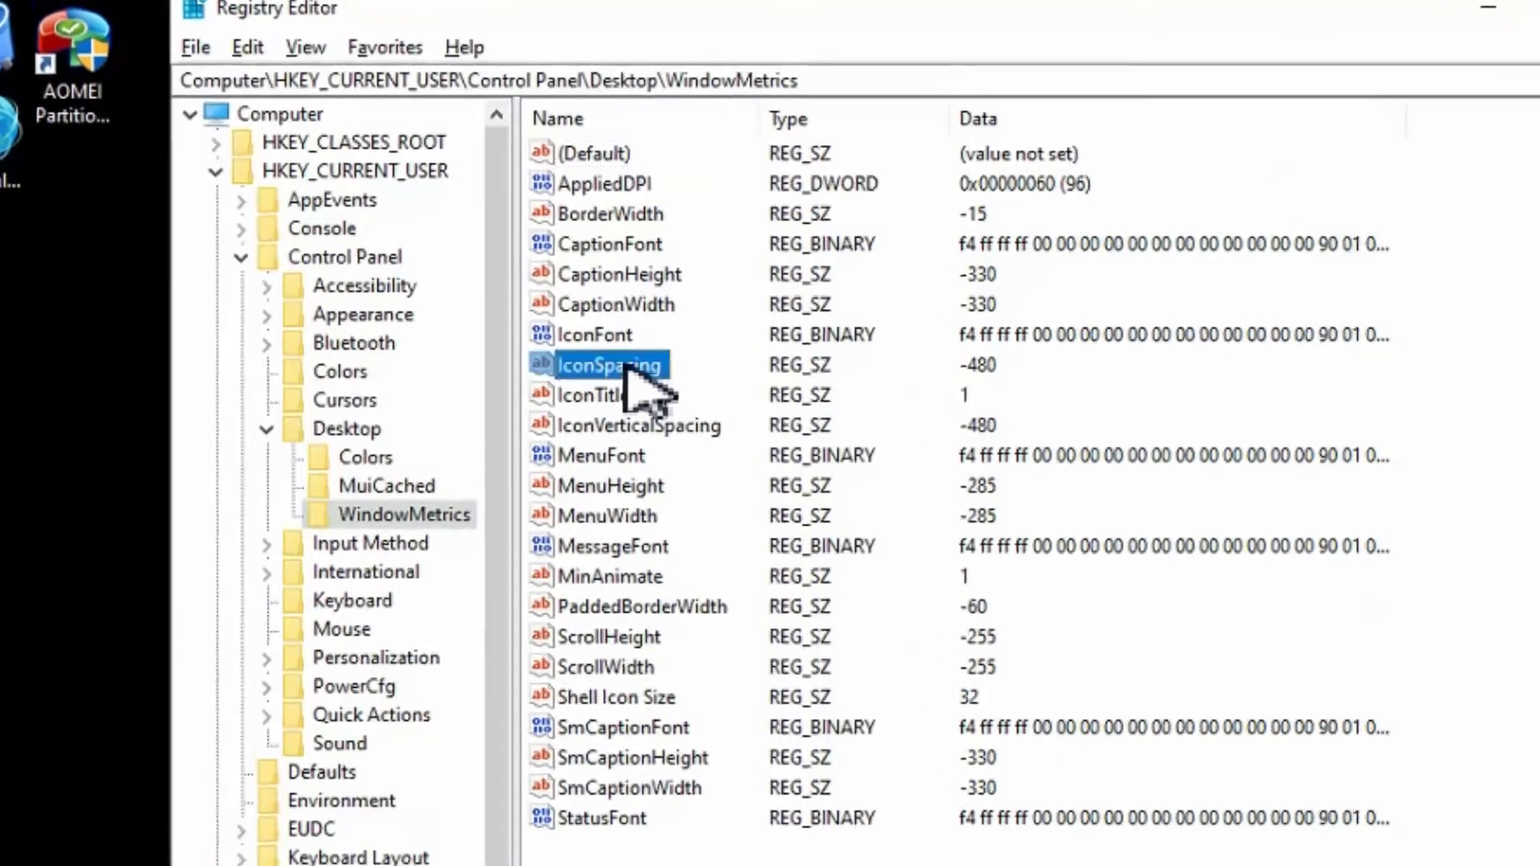
double_click(677, 390)
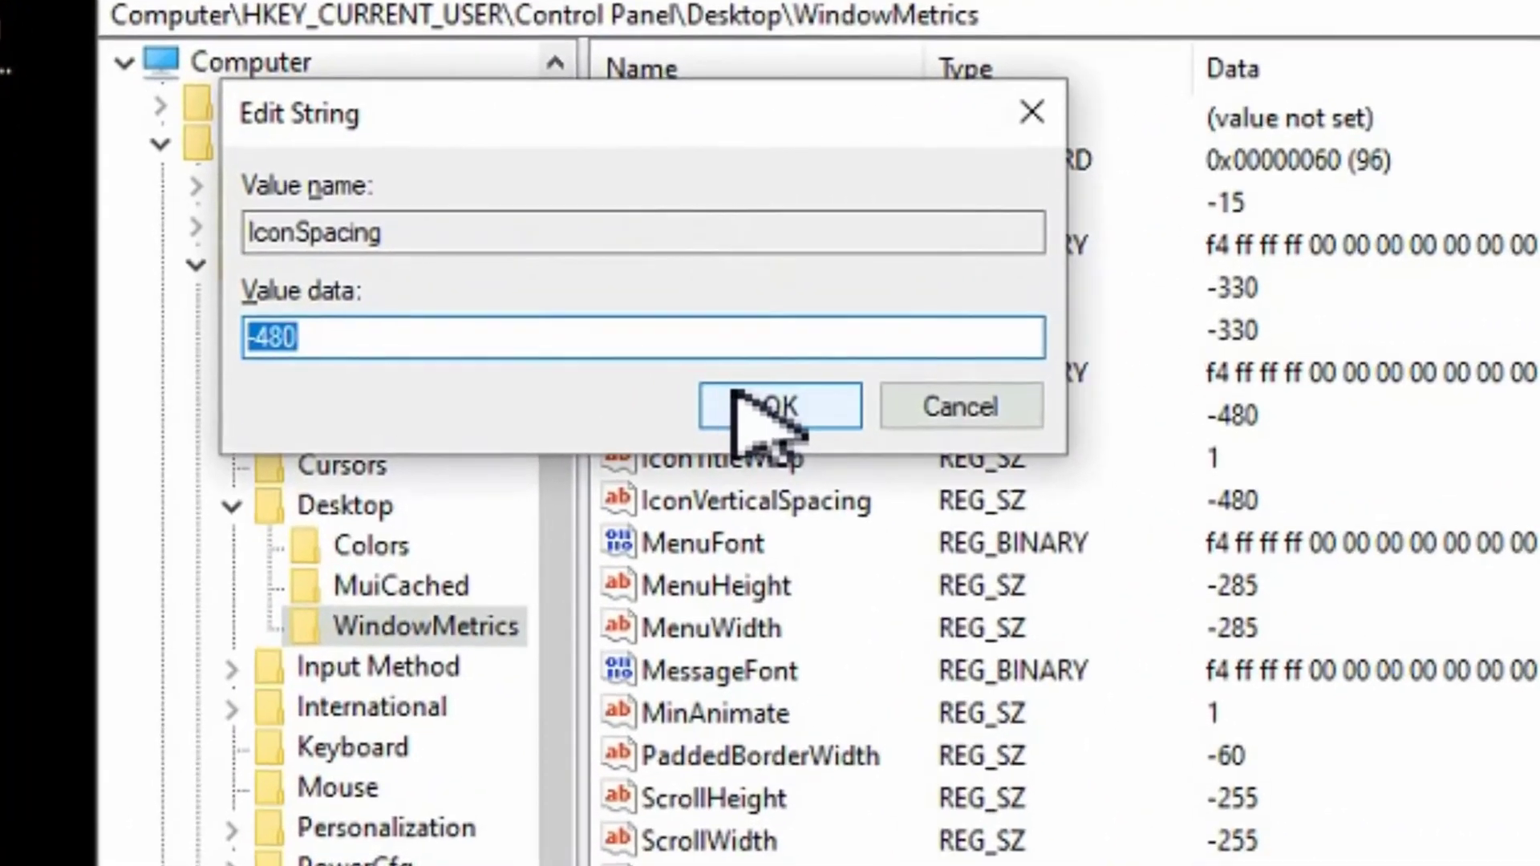
type("-")
type("1")
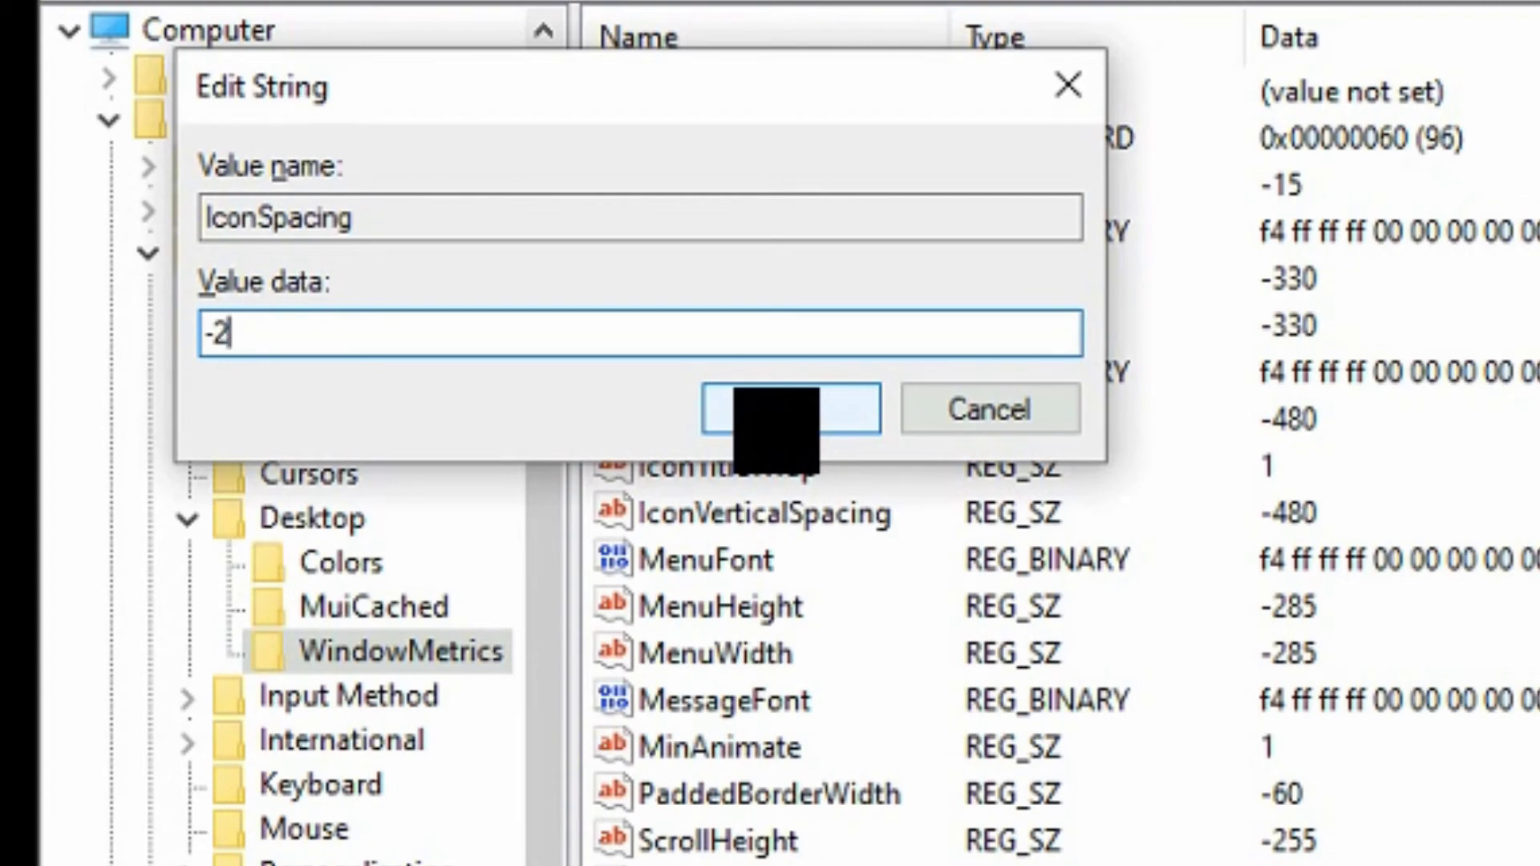
type("30")
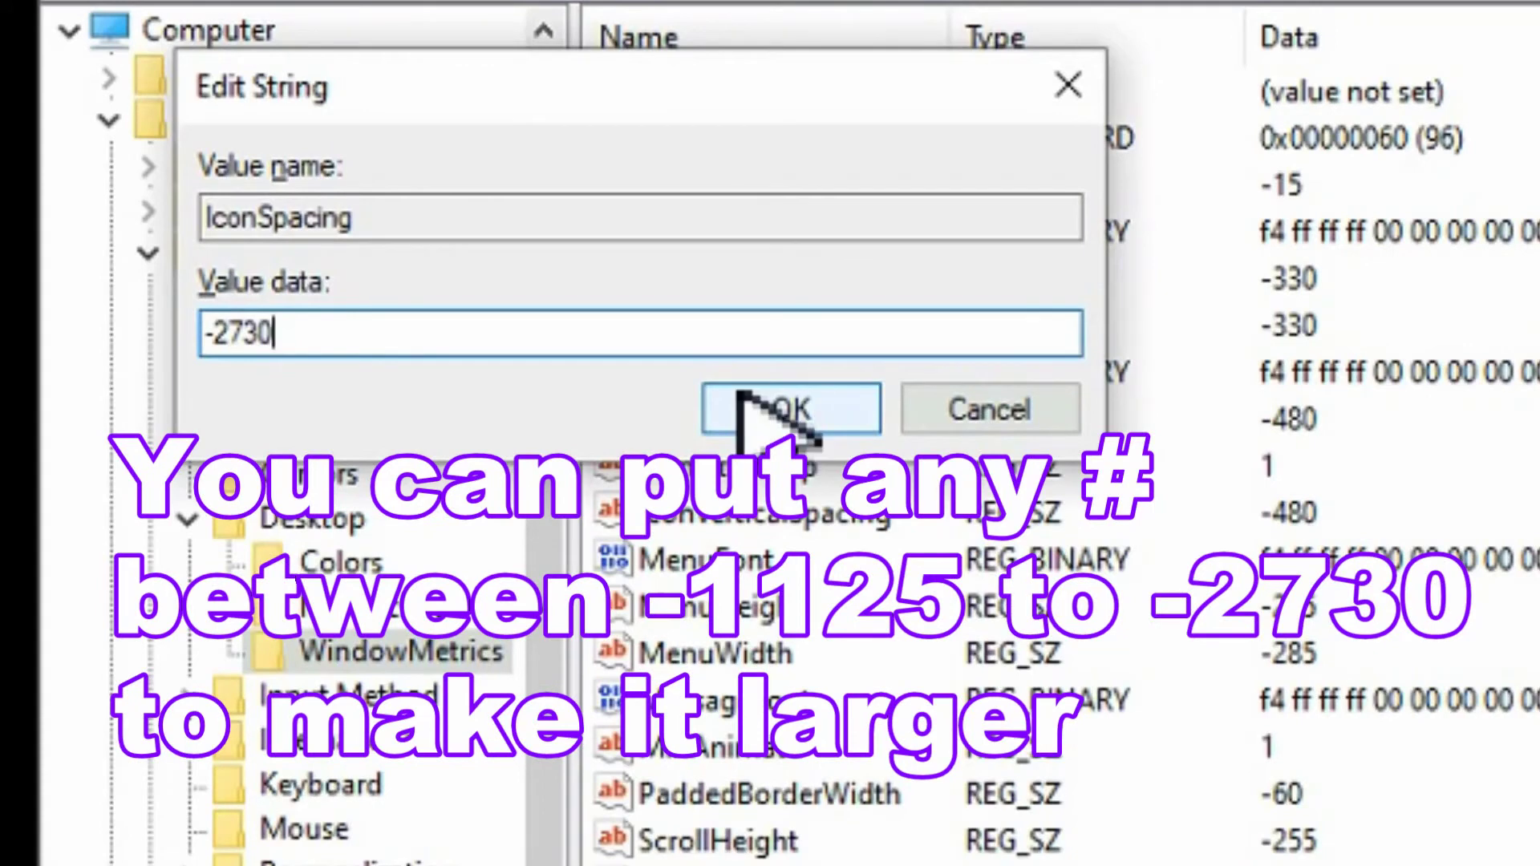
left_click(743, 407)
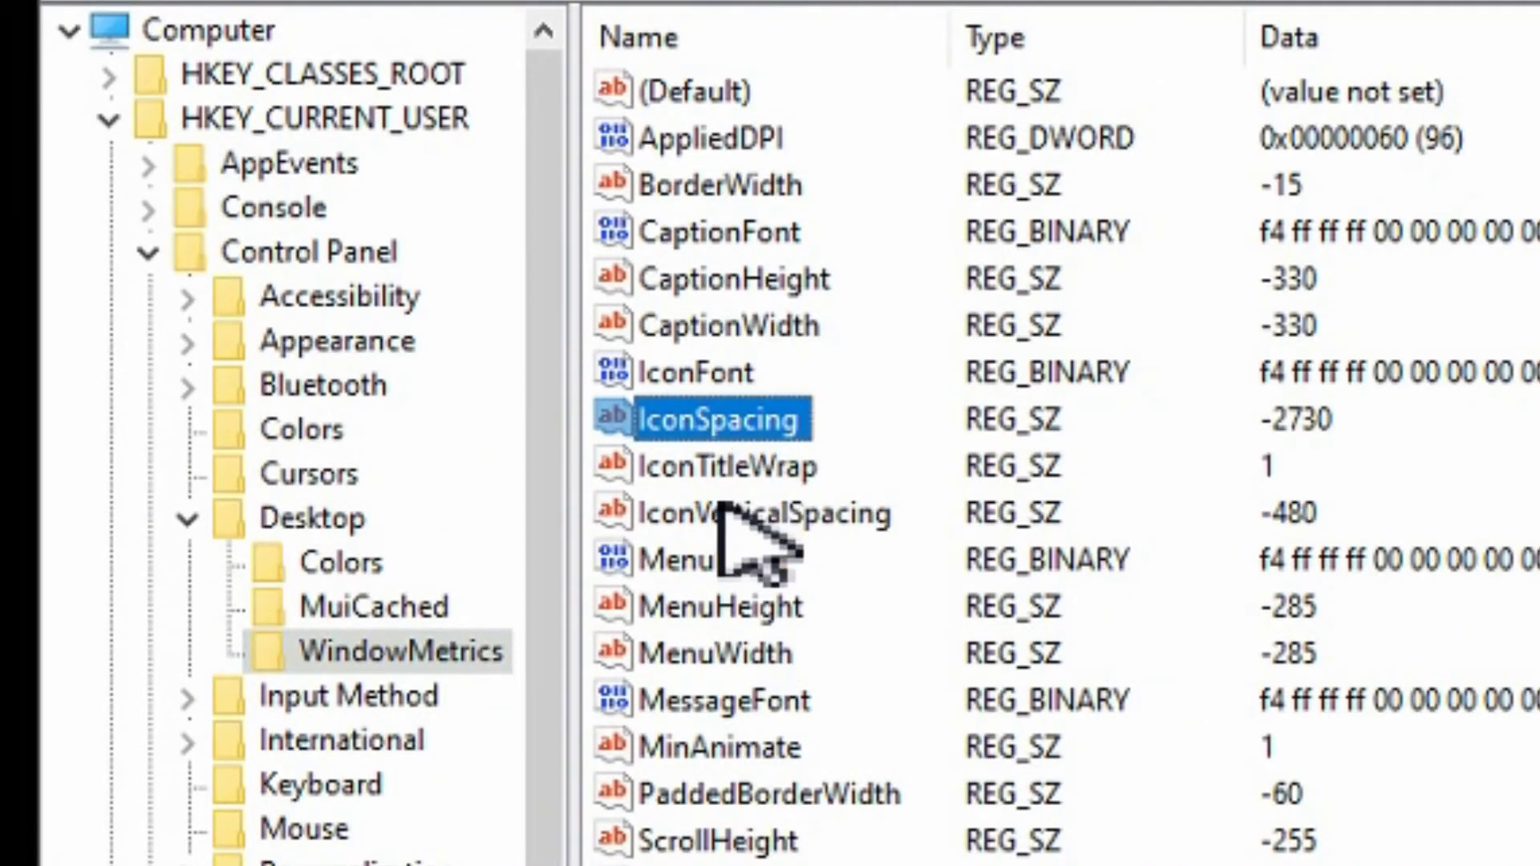
Set IconVerticalSpacing to -2730
left_click(720, 506)
double_click(722, 507)
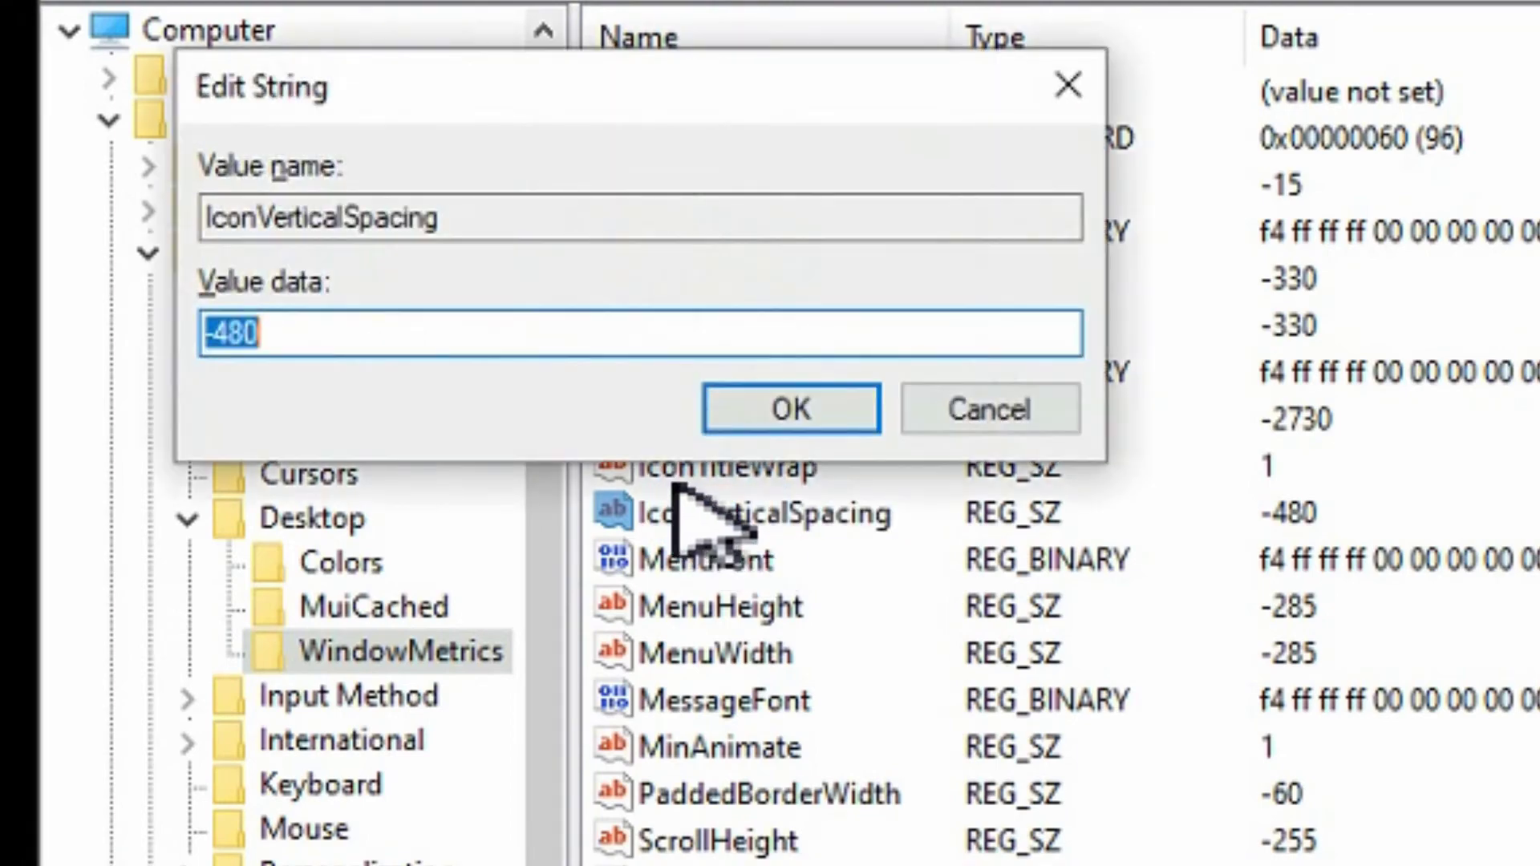
type("-27")
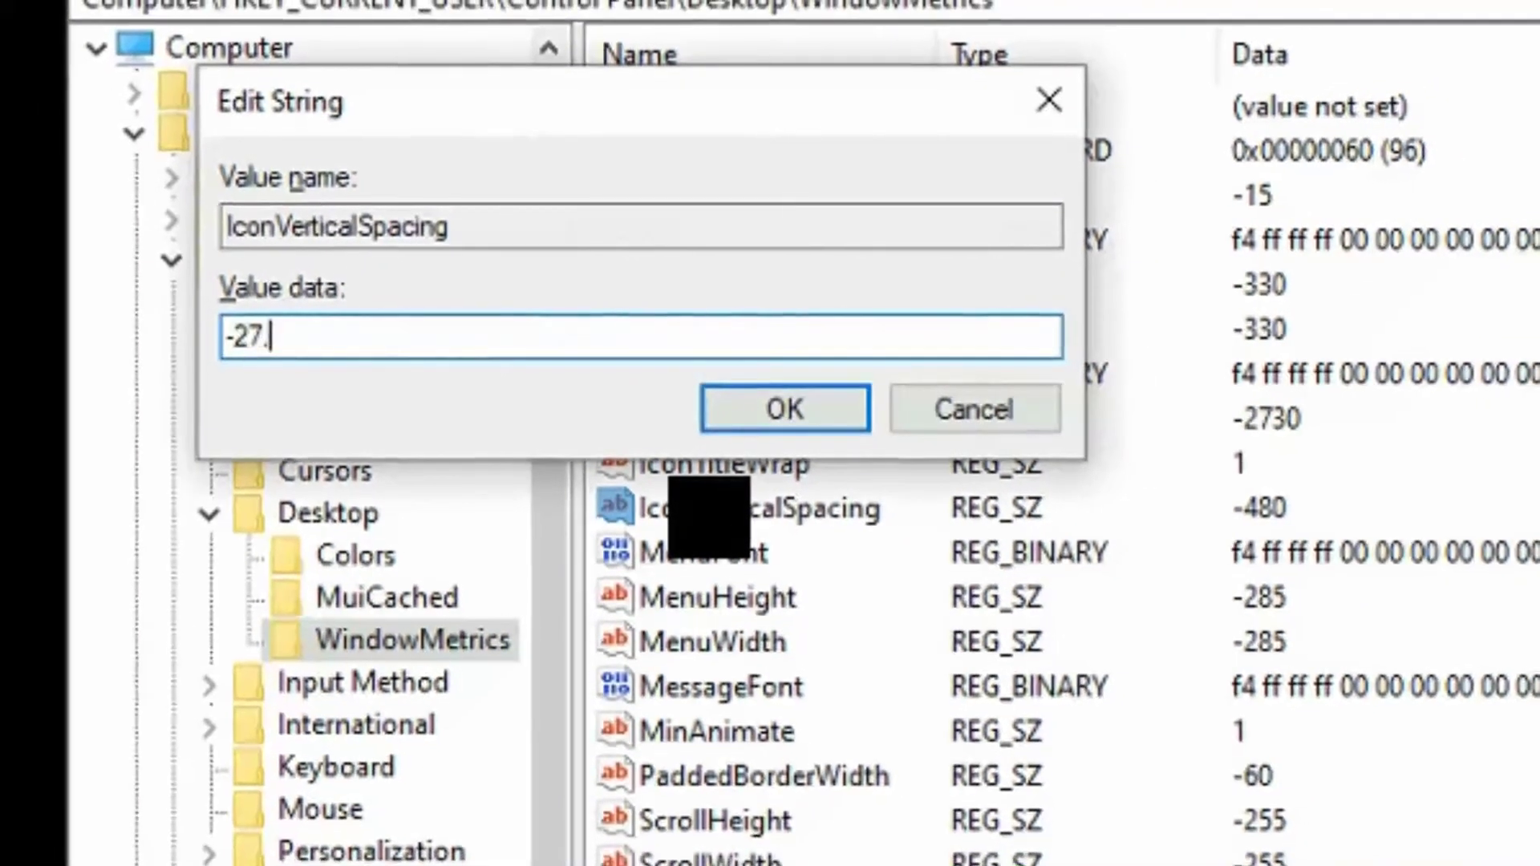
type("30")
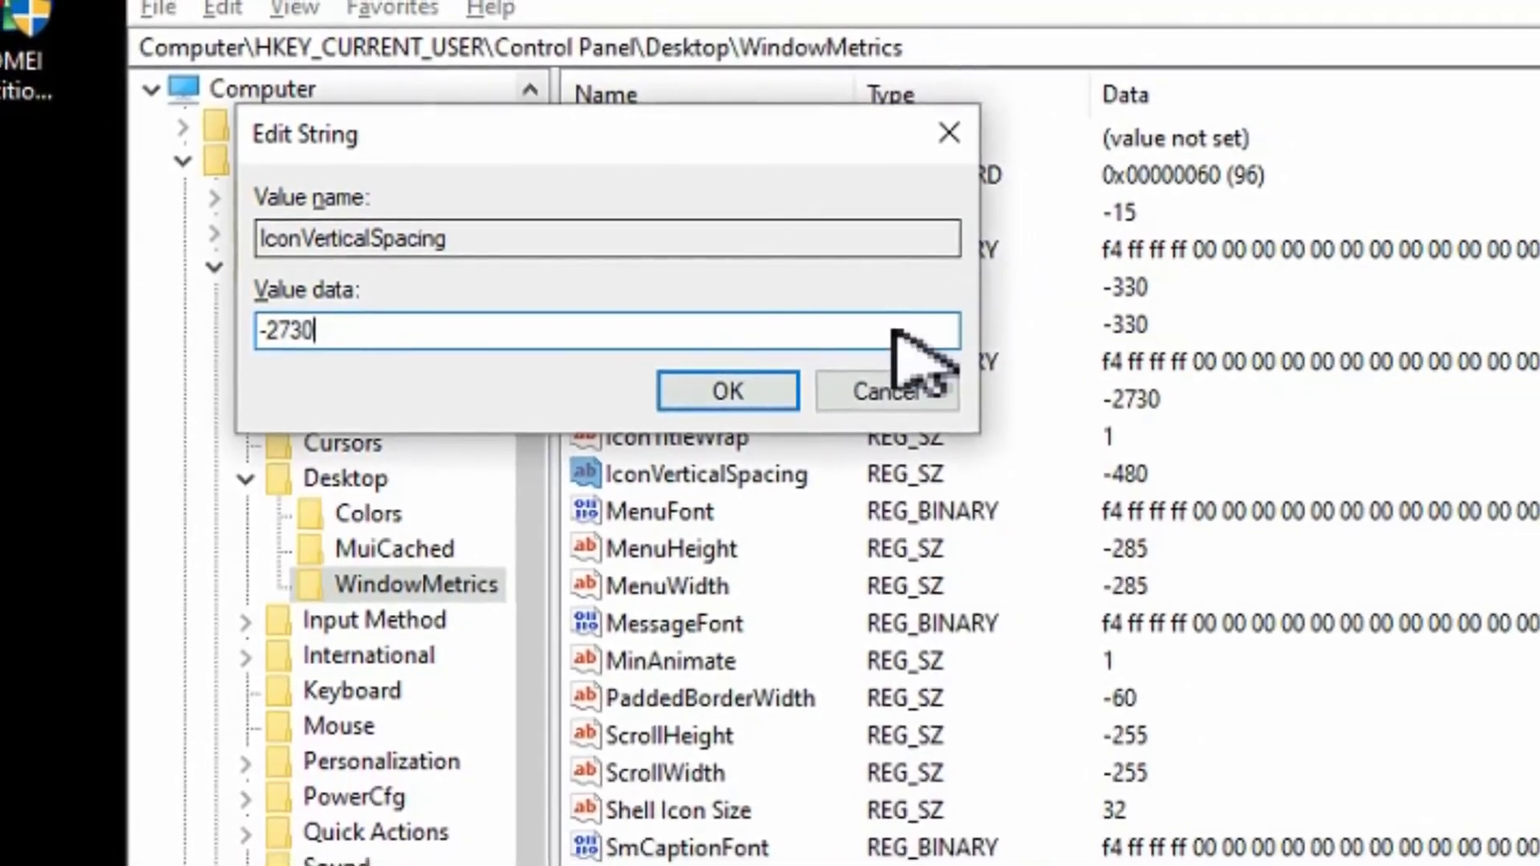
left_click(698, 401)
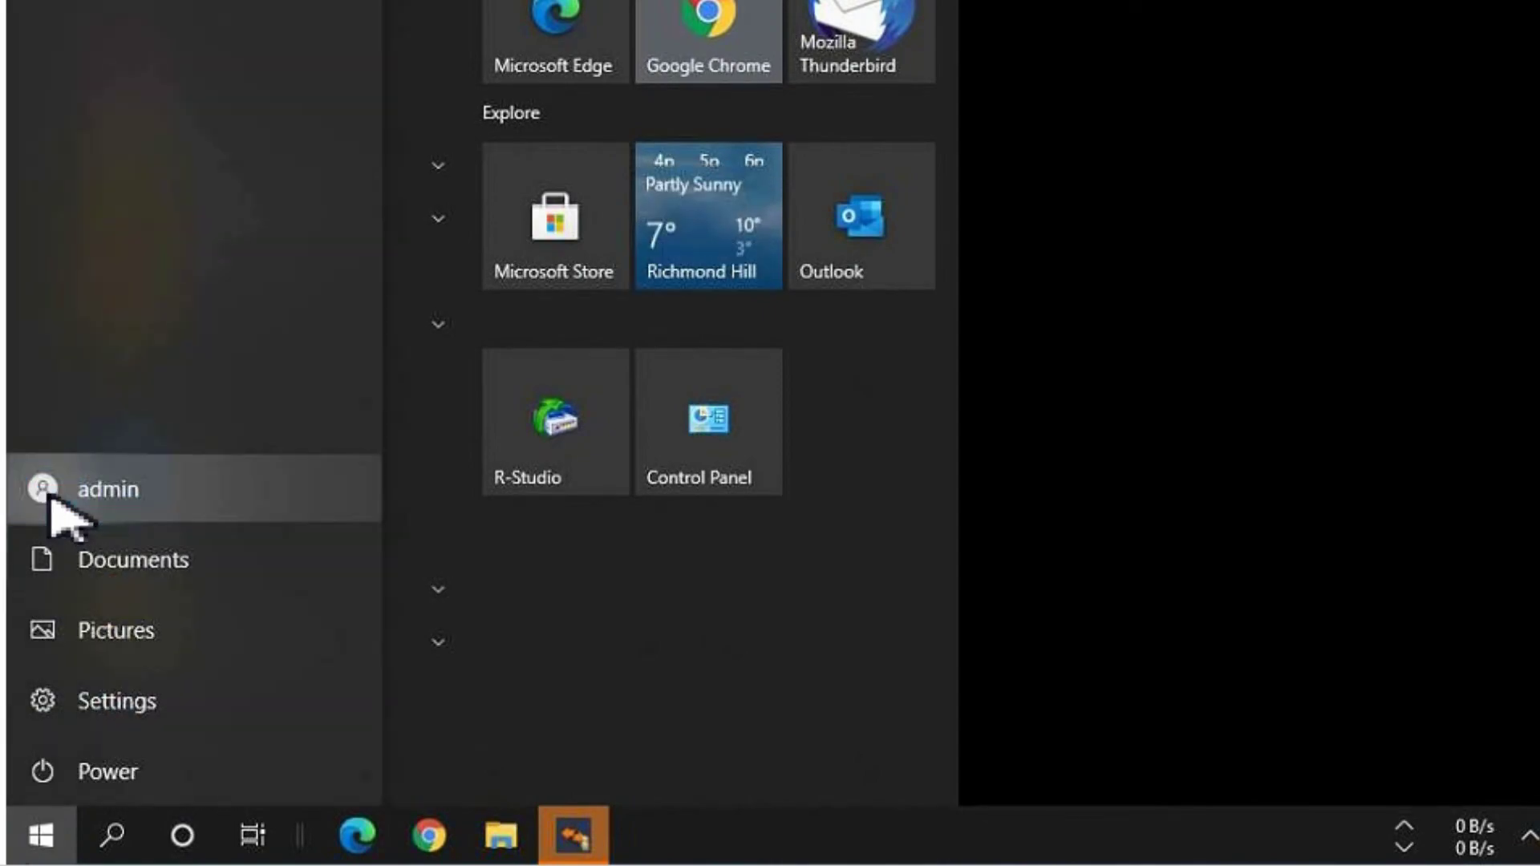
Sign out and back in with the password to load the -2730 icon spacing
left_click(50, 494)
left_click(83, 416)
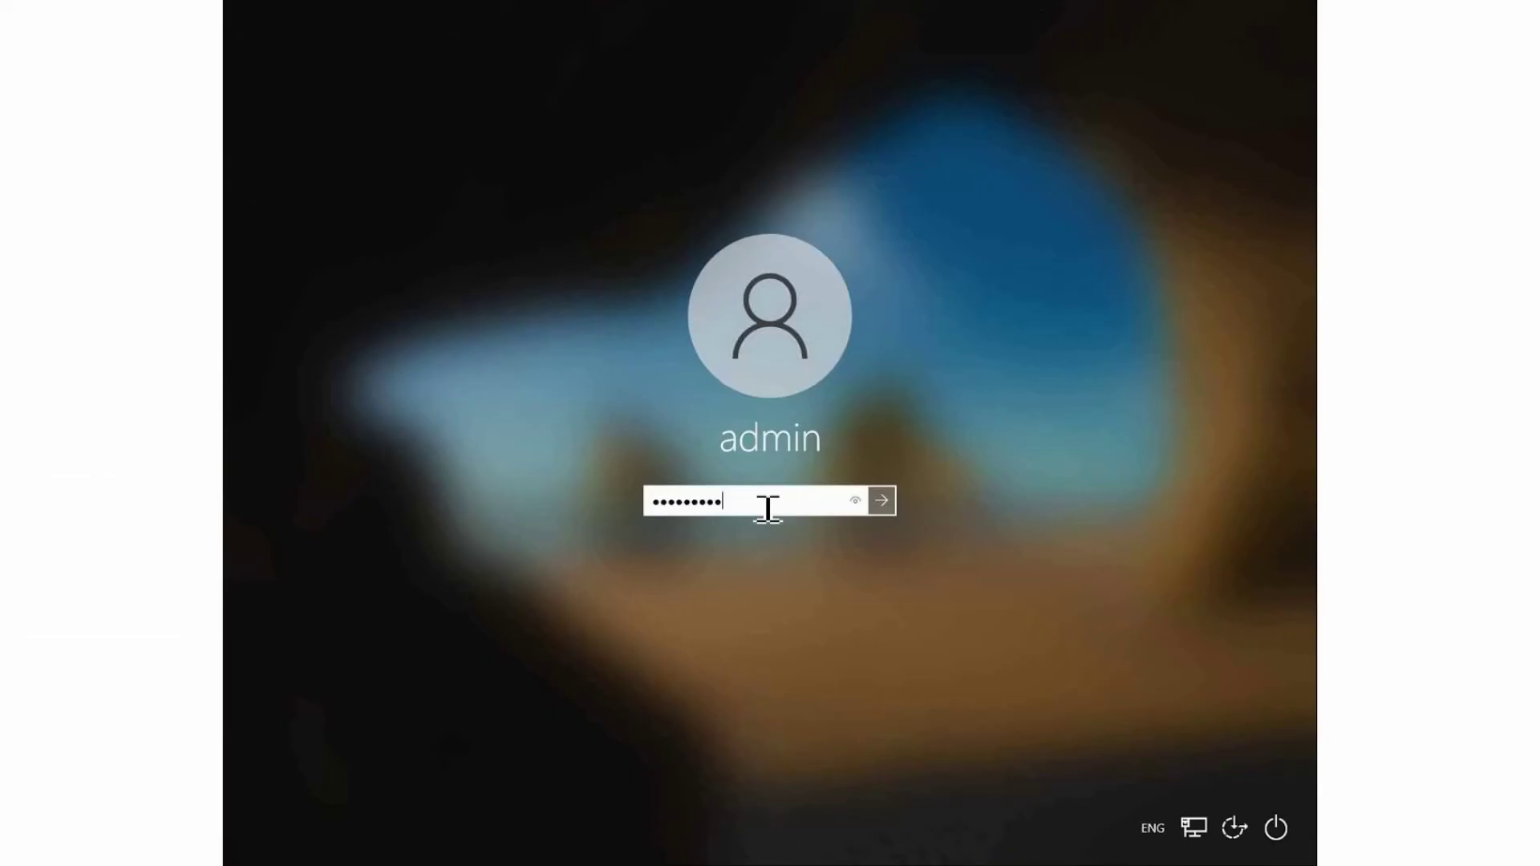
key("Return")
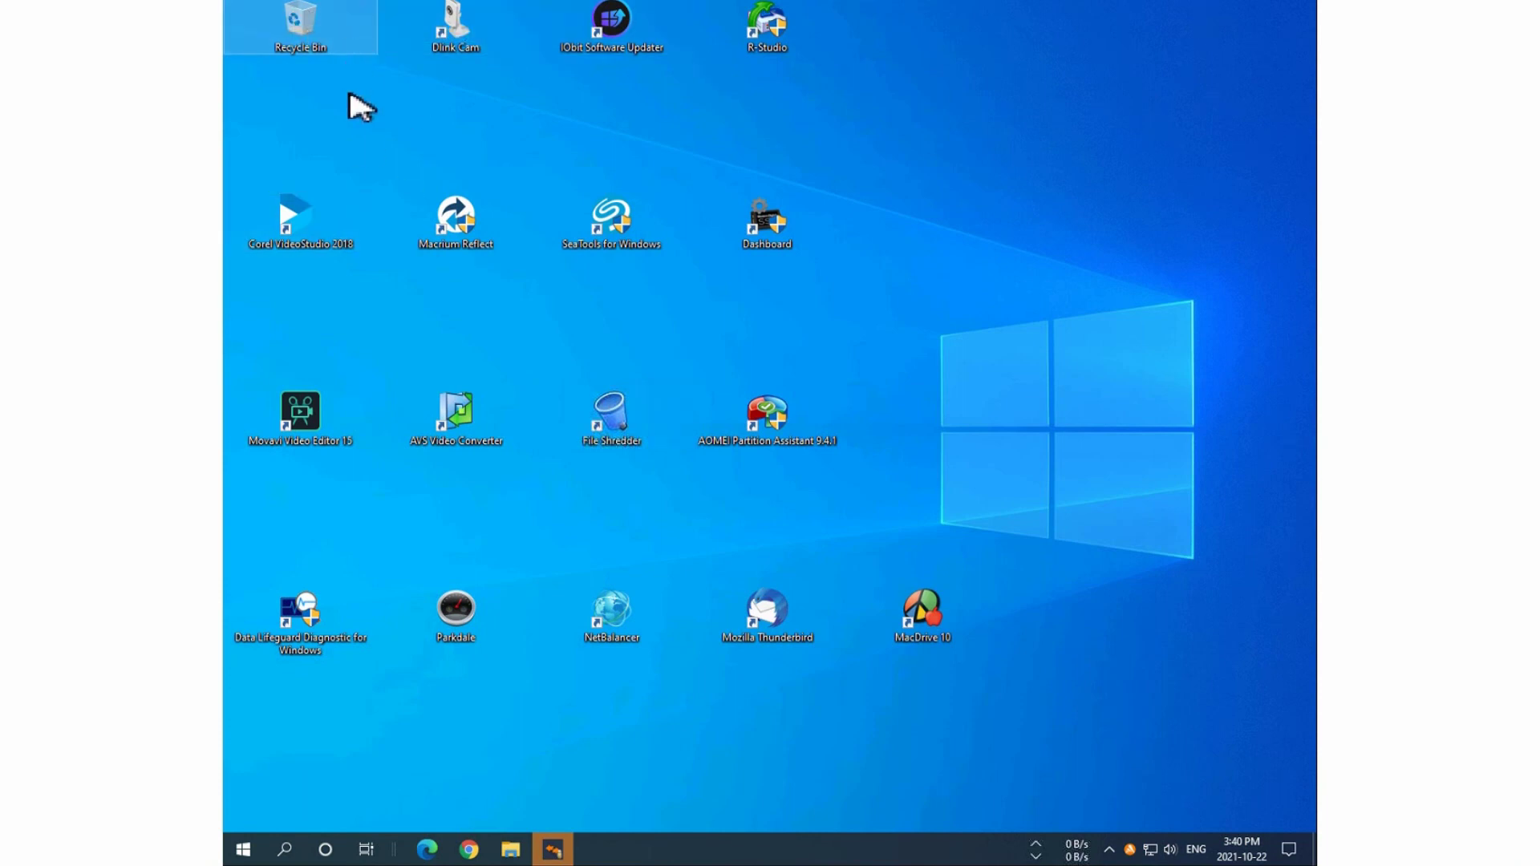
left_click(571, 105)
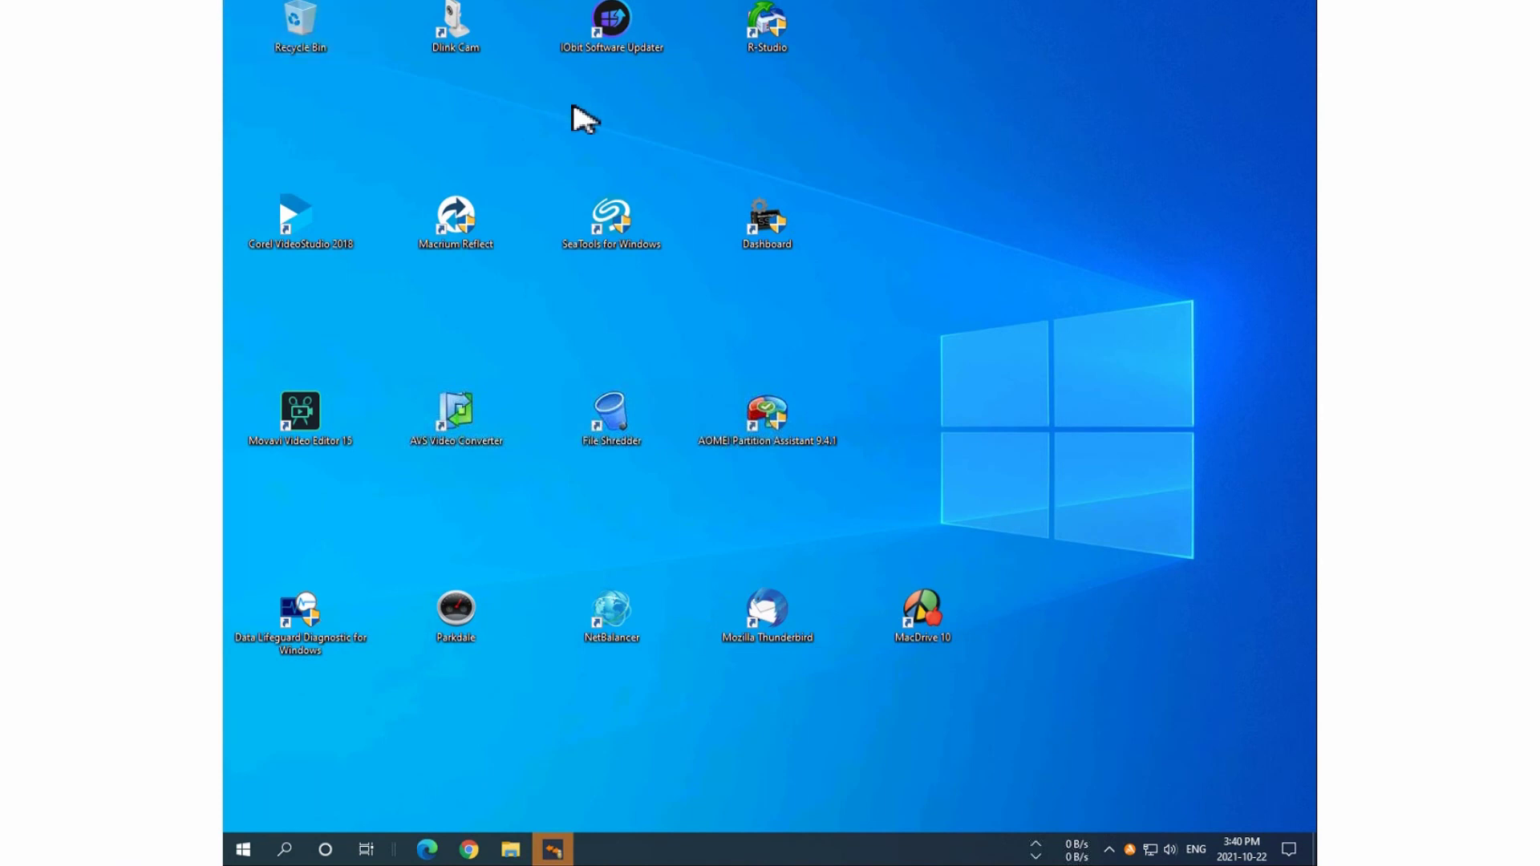